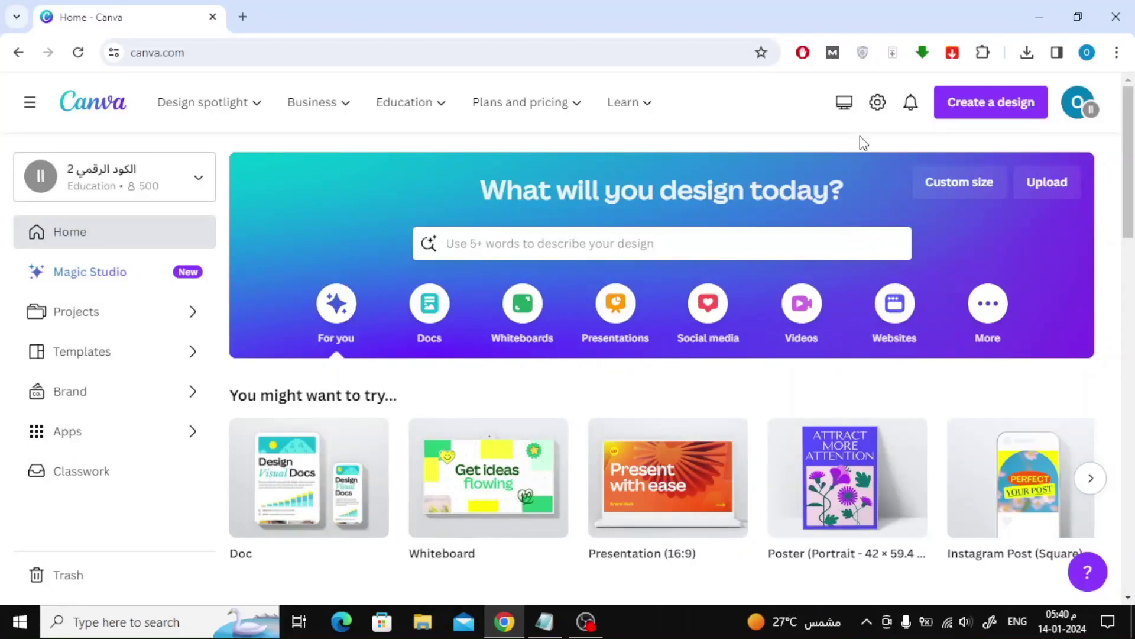
Step: Create a blank A4 landscape design and close the leftover home page browser tab
left_click(1013, 111)
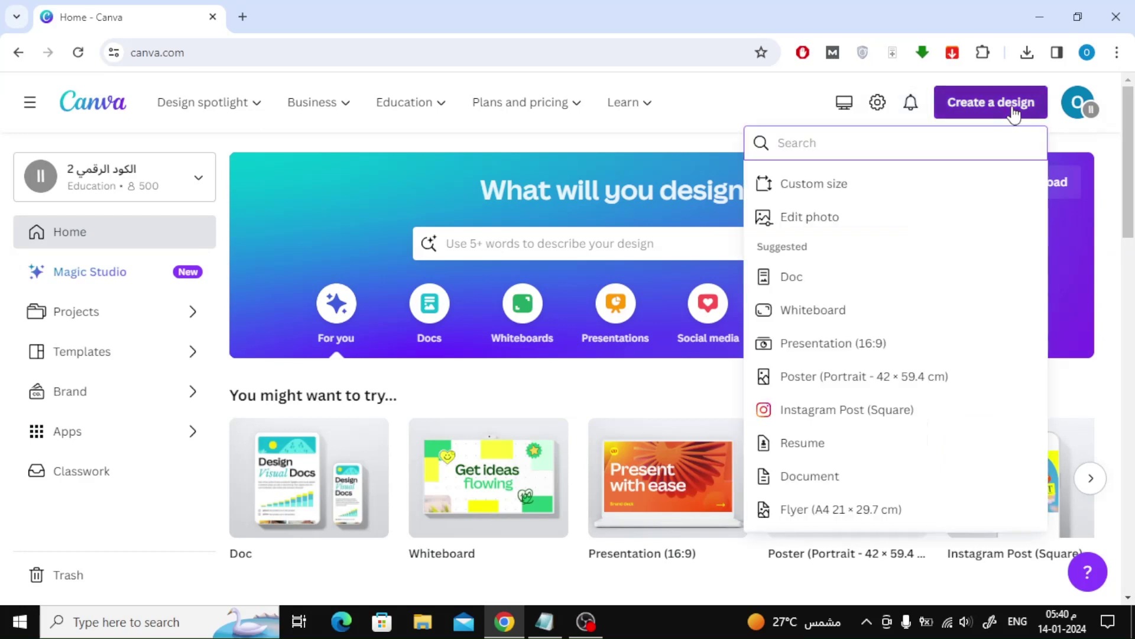
type("a4")
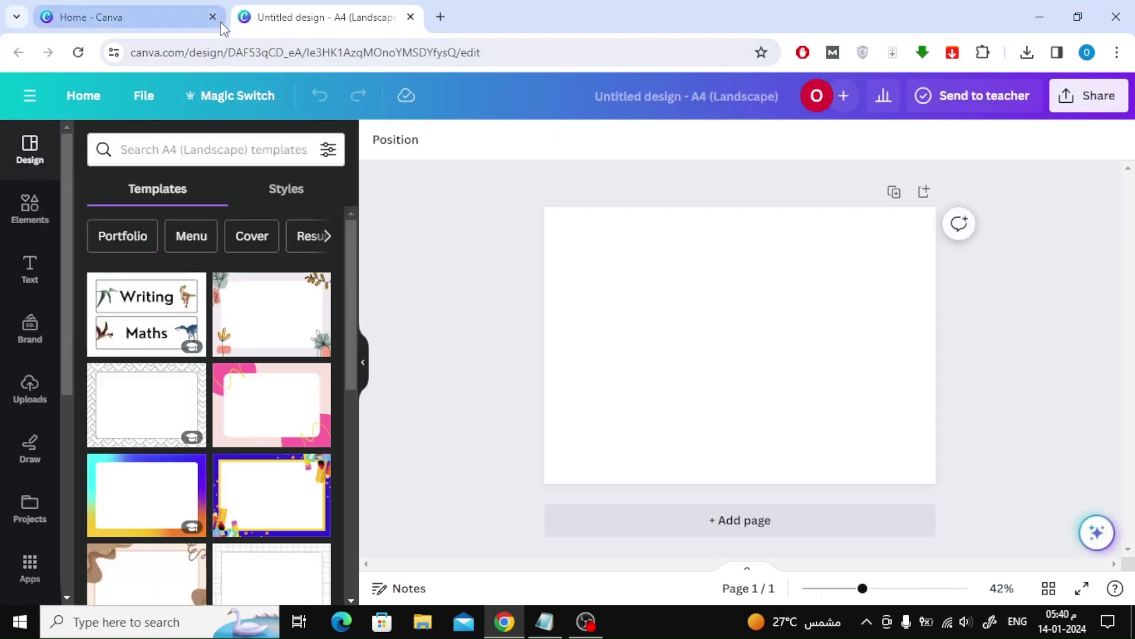
left_click(213, 17)
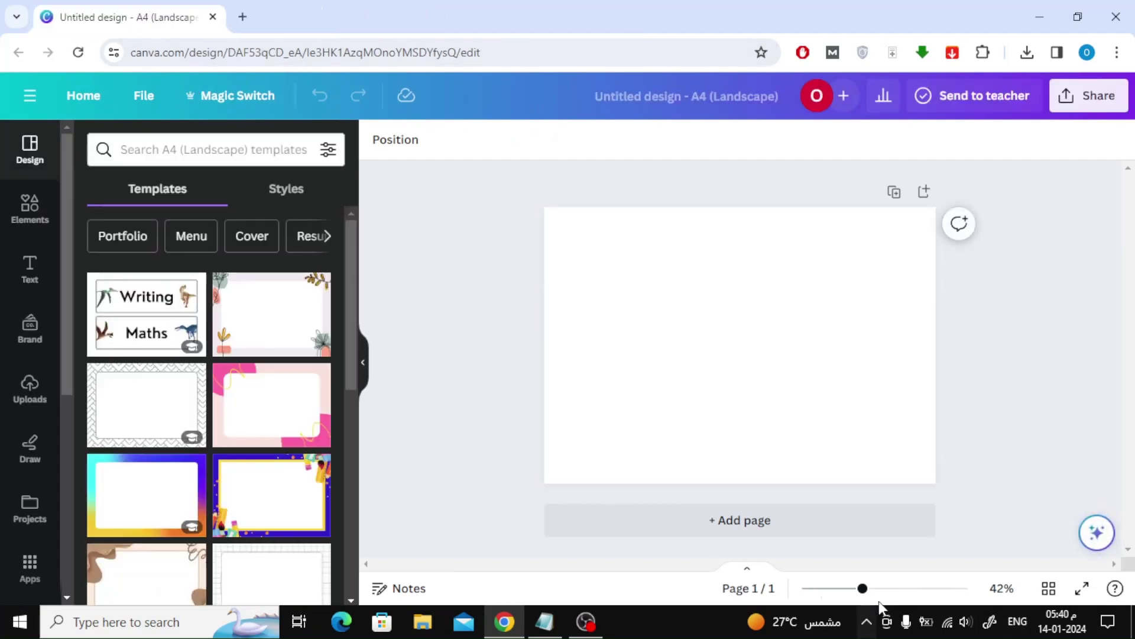
Step: Add a rounded square shape and move it to the page's upper-left corner
left_click_drag(862, 588, 871, 589)
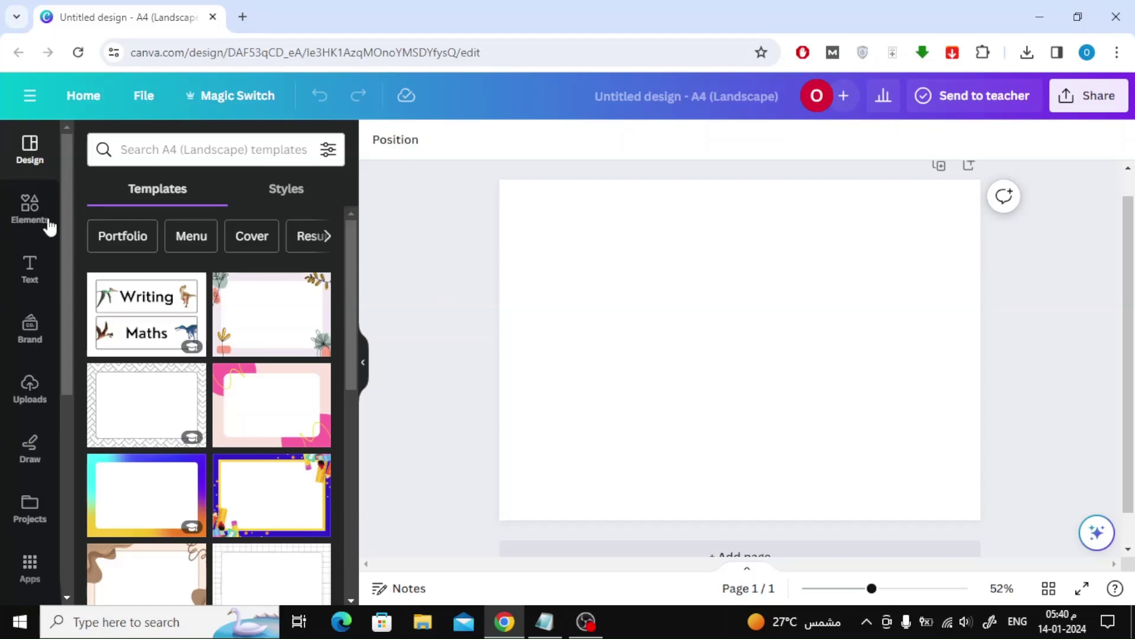
left_click(29, 210)
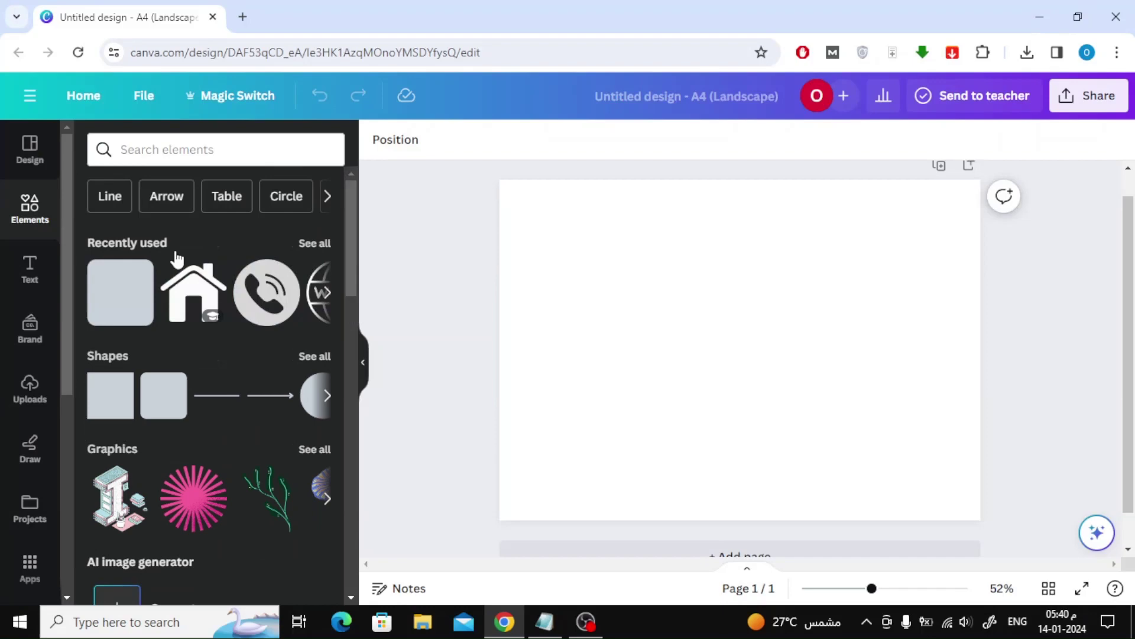
scroll(239, 284, "down", 2)
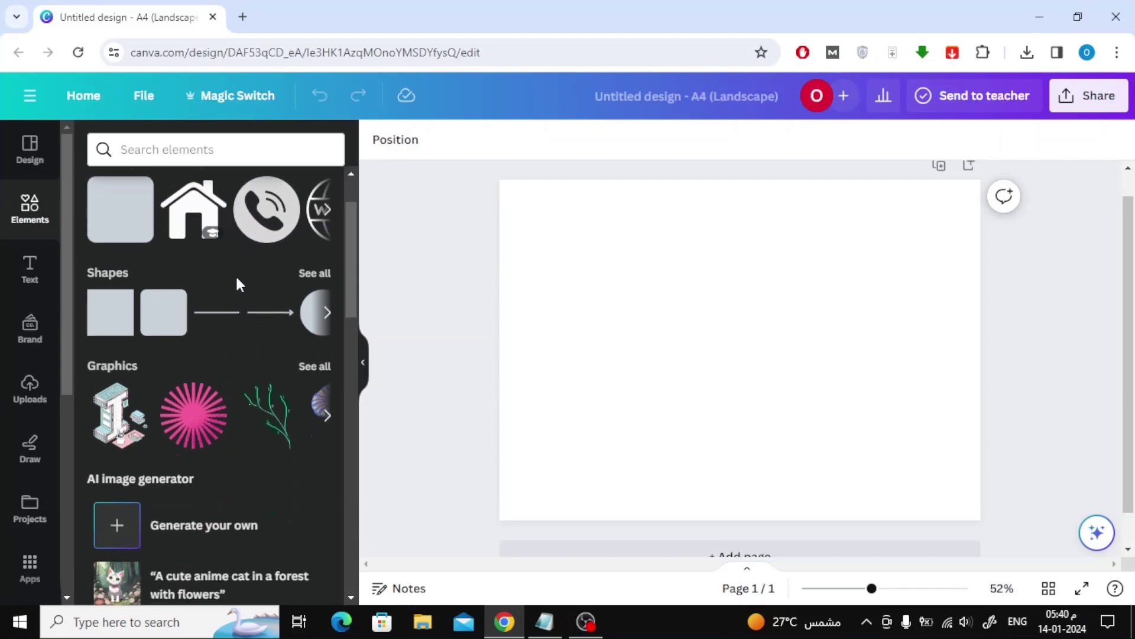
left_click(308, 277)
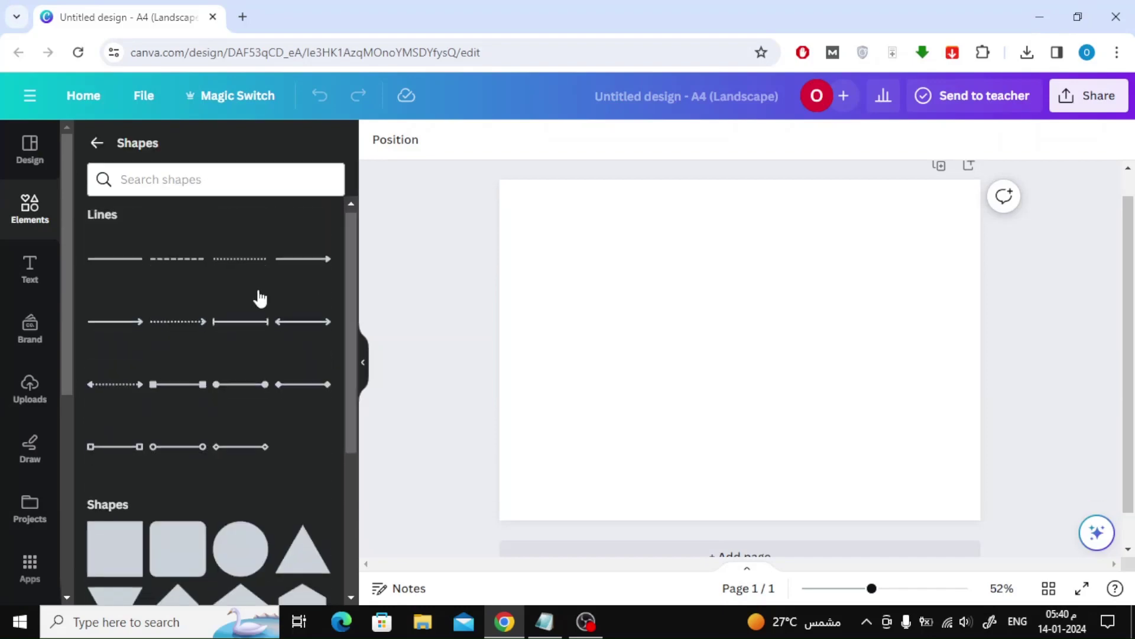
scroll(257, 297, "down", 3)
scroll(258, 299, "down", 5)
scroll(254, 296, "up", 4)
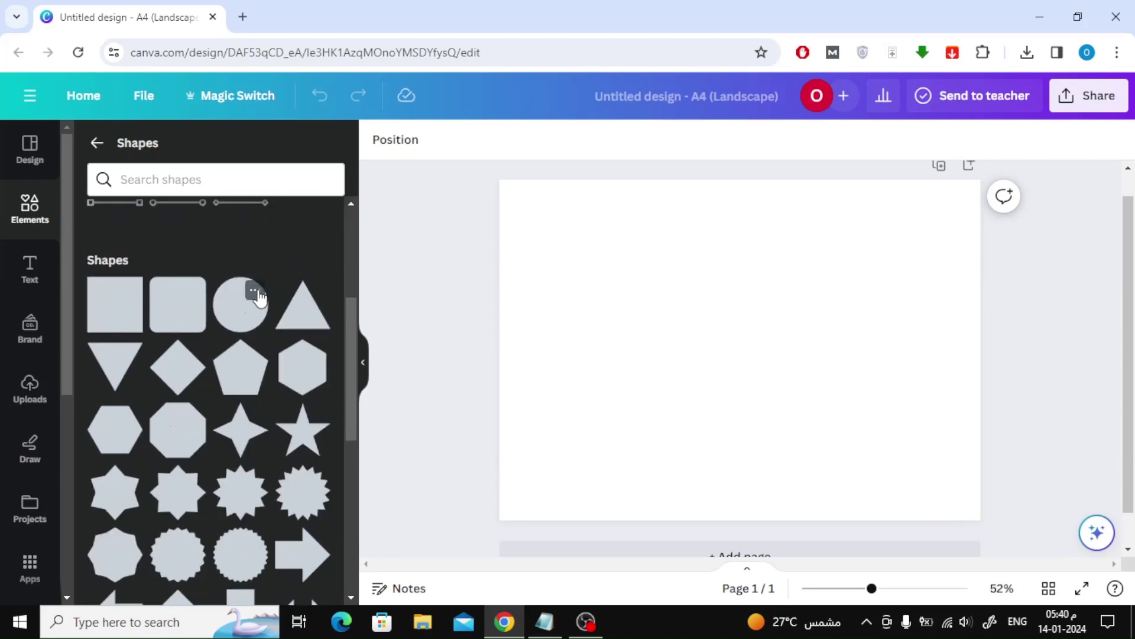
left_click(178, 318)
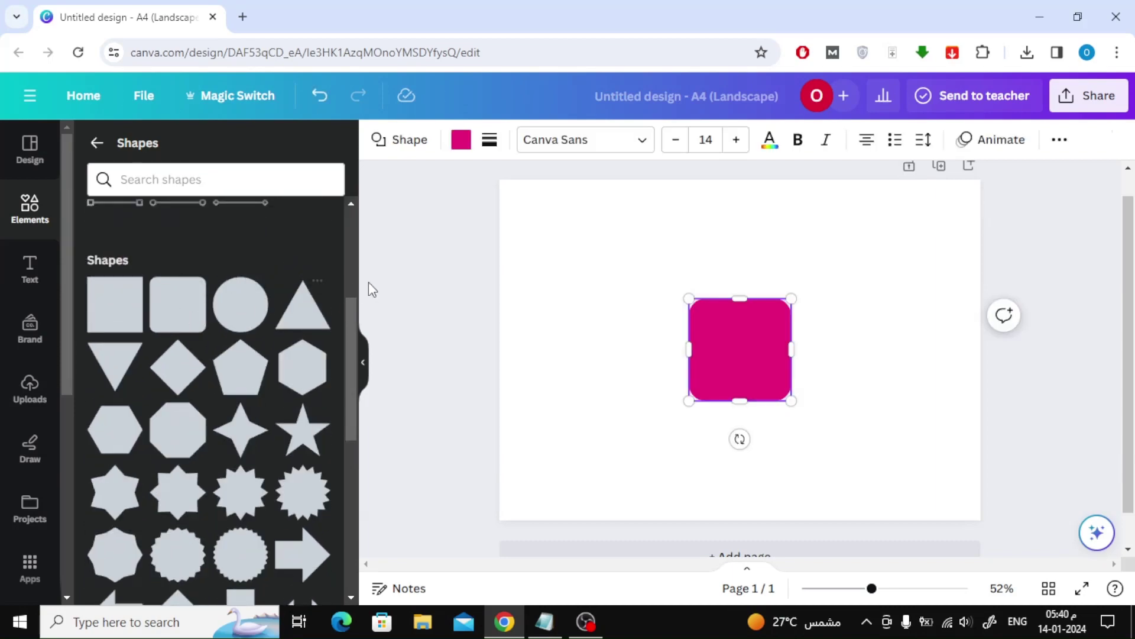
left_click(448, 256)
left_click(751, 347)
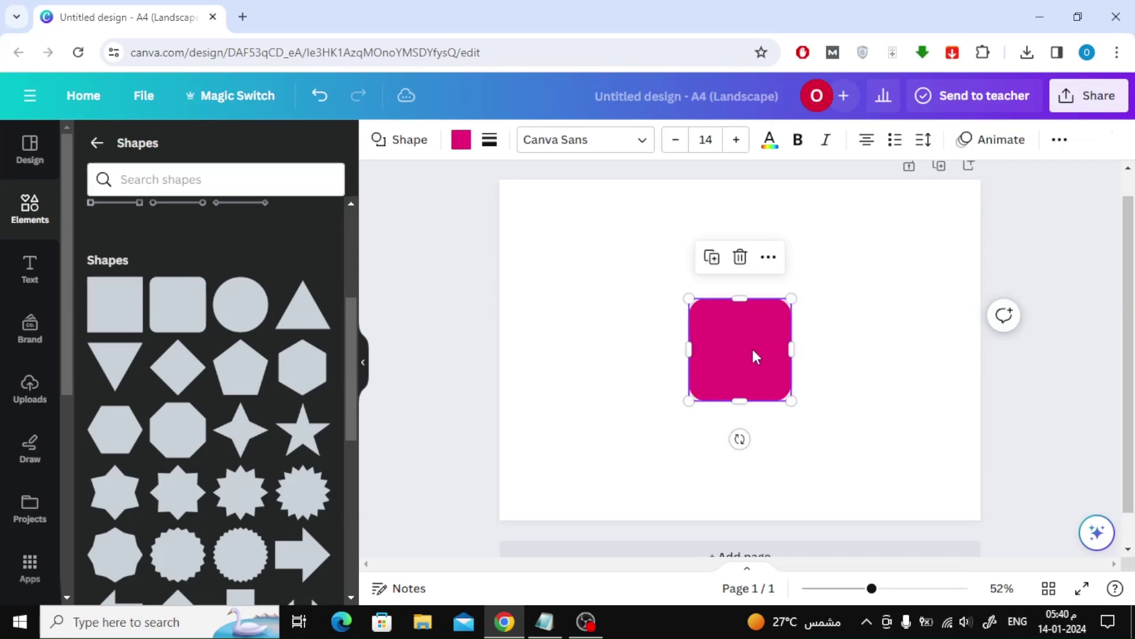
left_click_drag(751, 346, 577, 239)
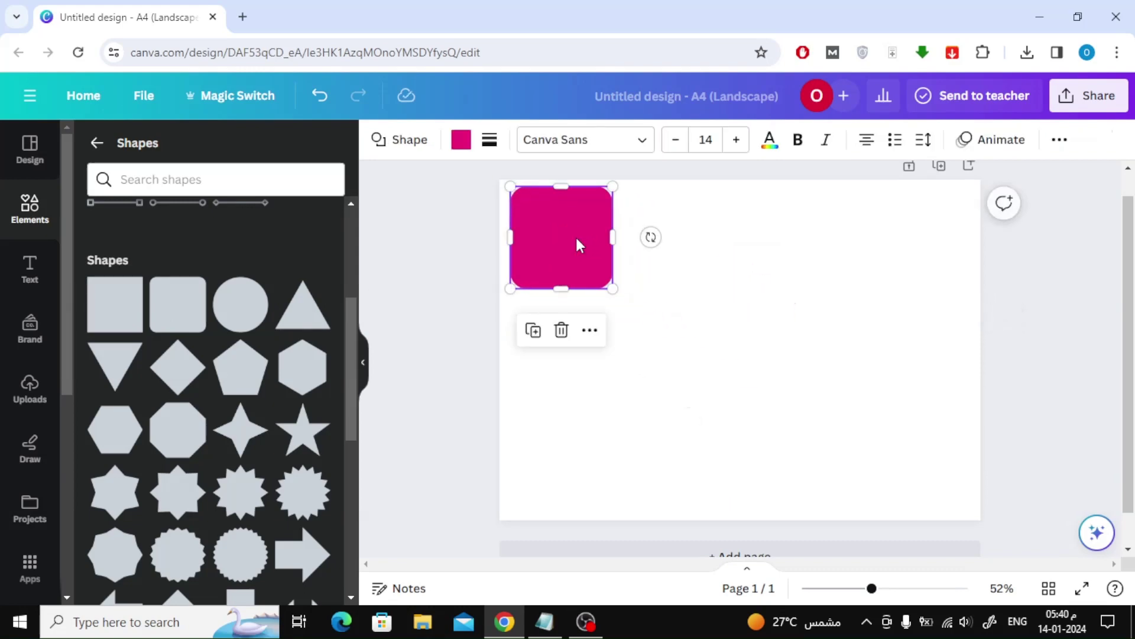
Step: Change the rounded square's fill colour to white
left_click(460, 141)
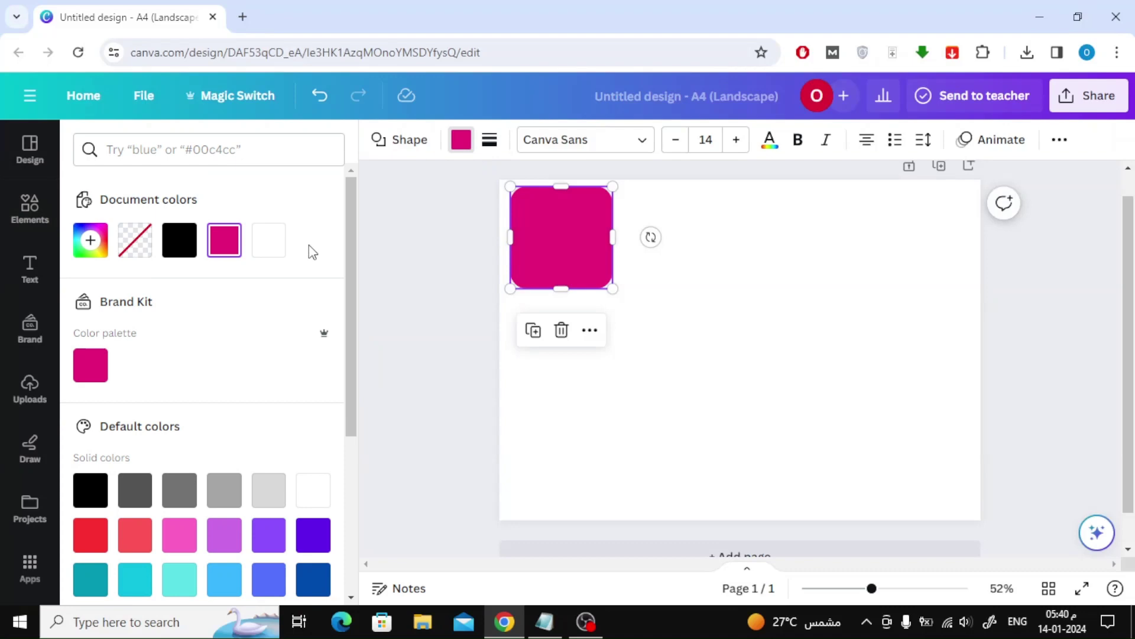
left_click(270, 243)
key("Escape")
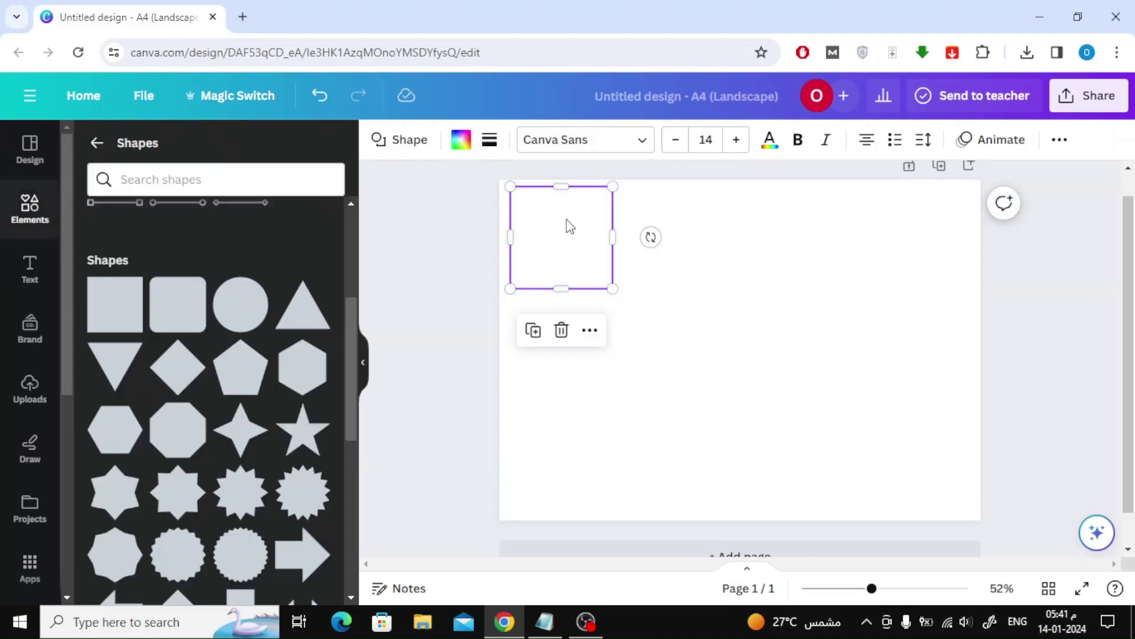
Step: Reduce the white shape's corner rounding and give it a thin solid border
left_click(491, 142)
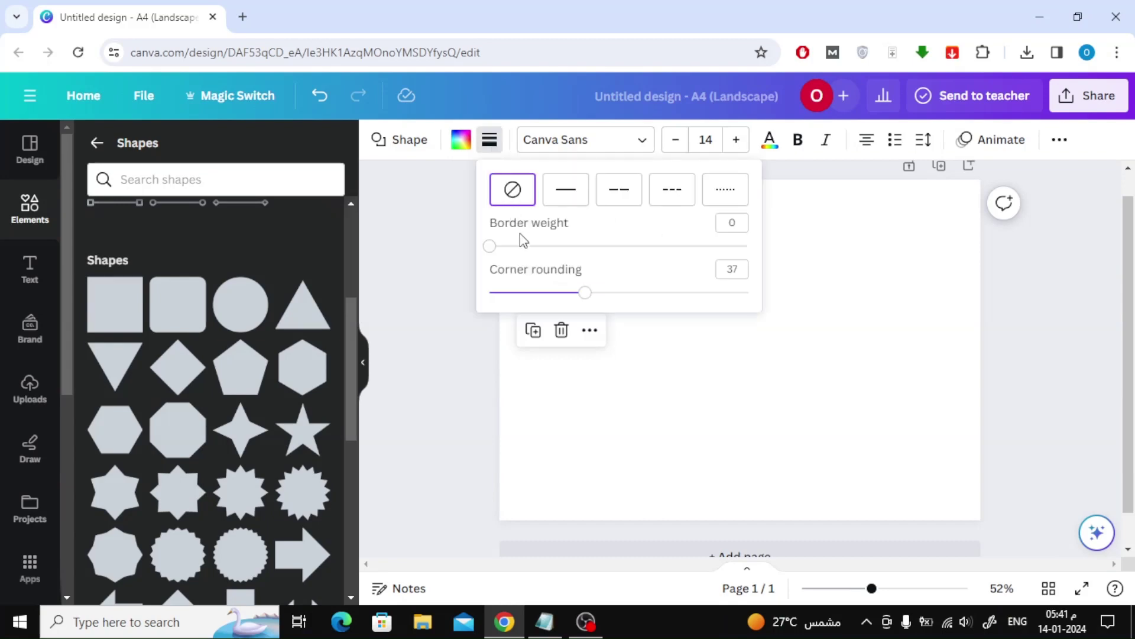
left_click_drag(589, 300, 533, 296)
left_click_drag(490, 245, 510, 250)
left_click(454, 222)
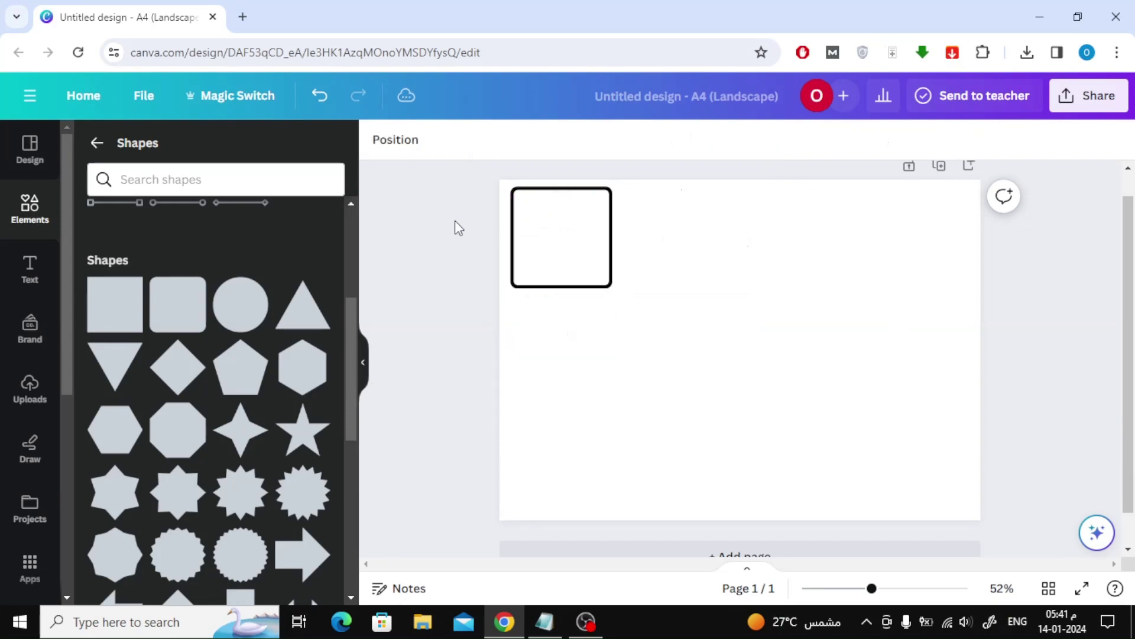
Step: Stretch the bordered square downward and slightly wider into a portrait card frame
left_click(589, 277)
left_click_drag(560, 288, 561, 339)
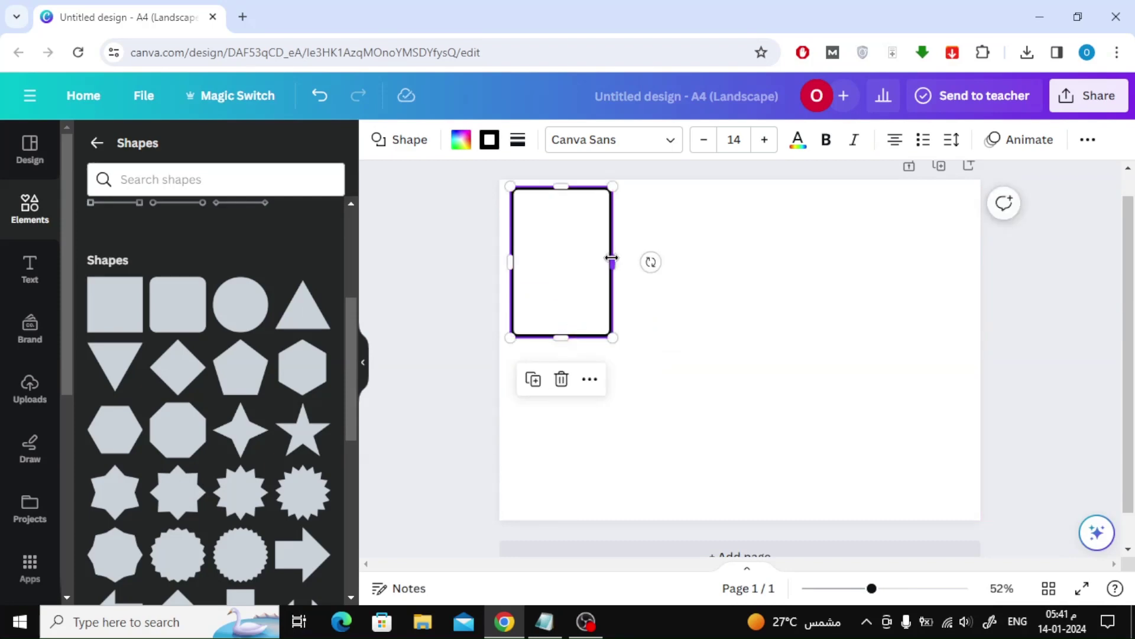
left_click_drag(612, 258, 618, 259)
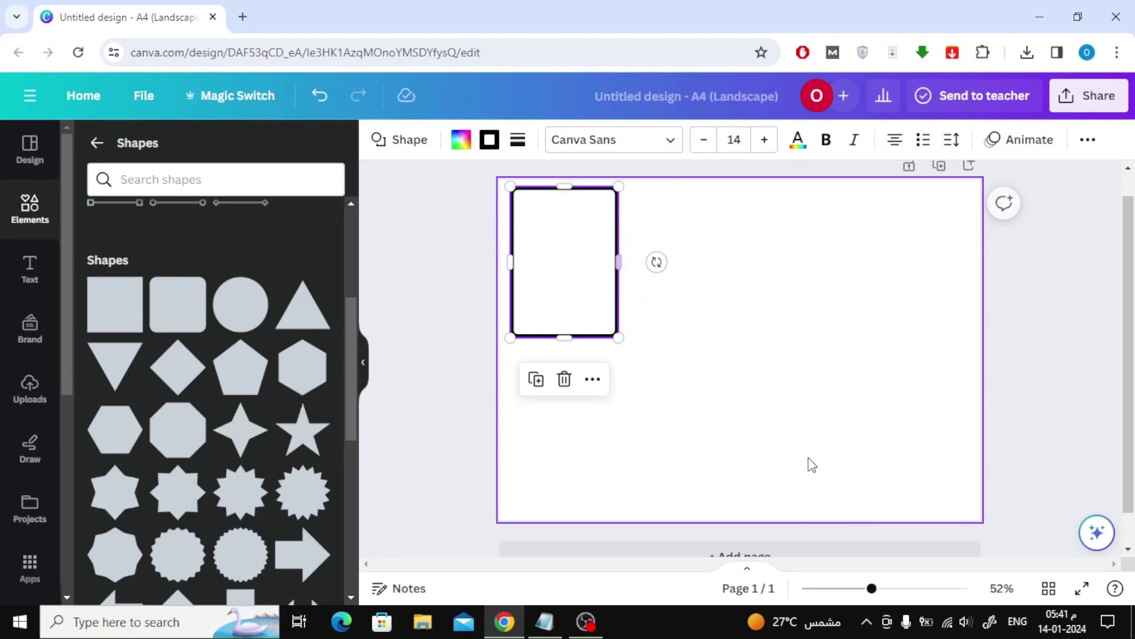
Step: Change the card frame's border colour to red from the default solid colours
left_click(489, 139)
scroll(243, 346, "down", 2)
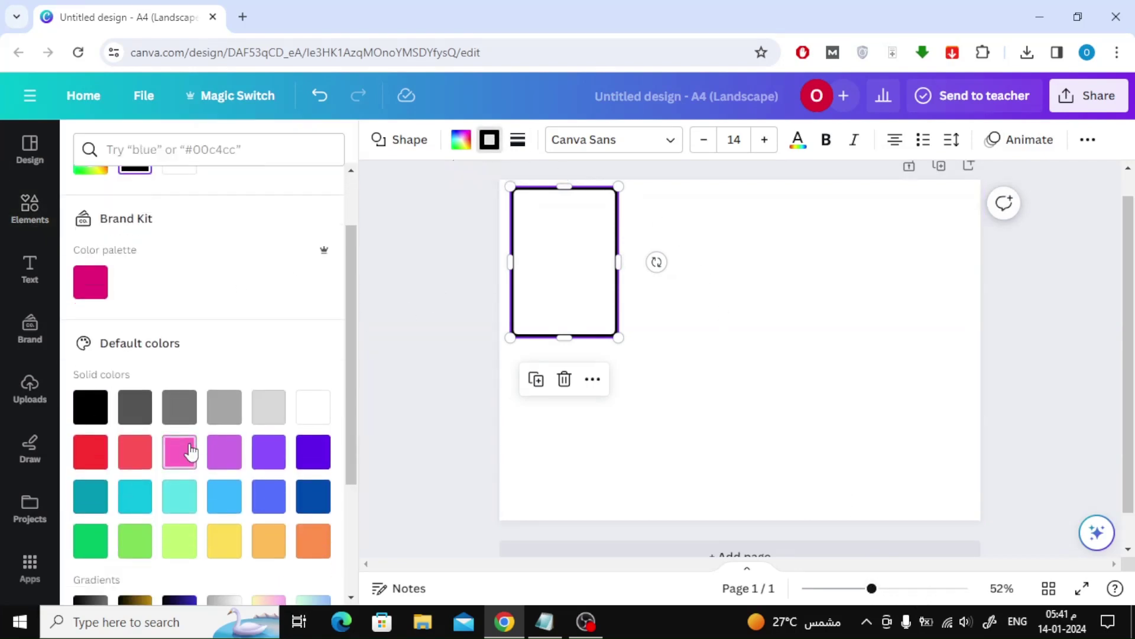
left_click(94, 460)
left_click(438, 256)
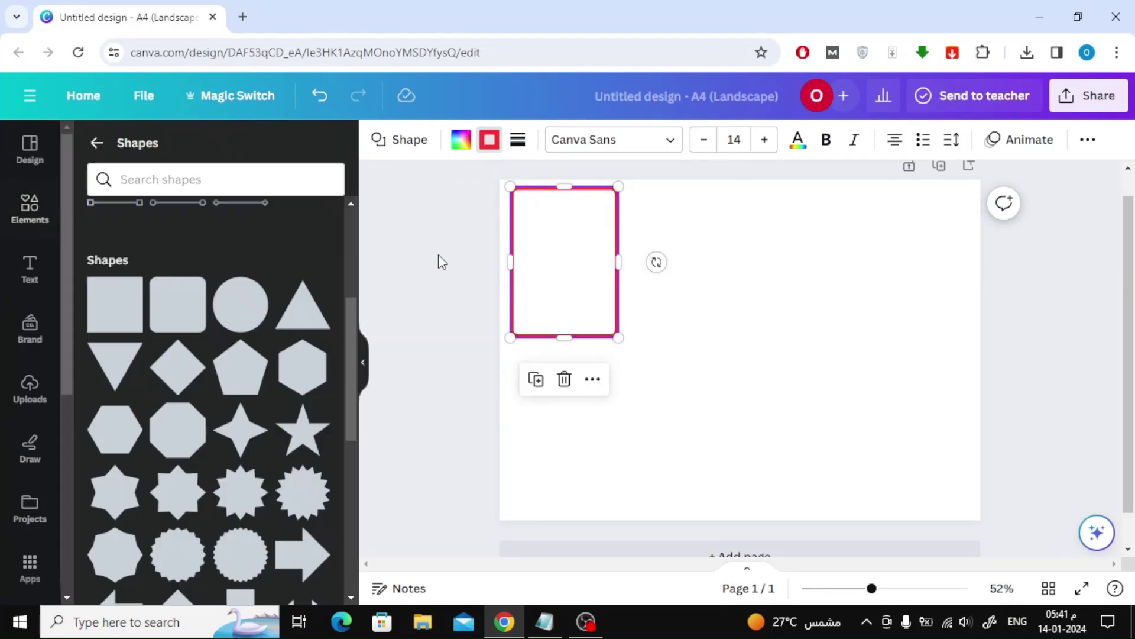
left_click(438, 256)
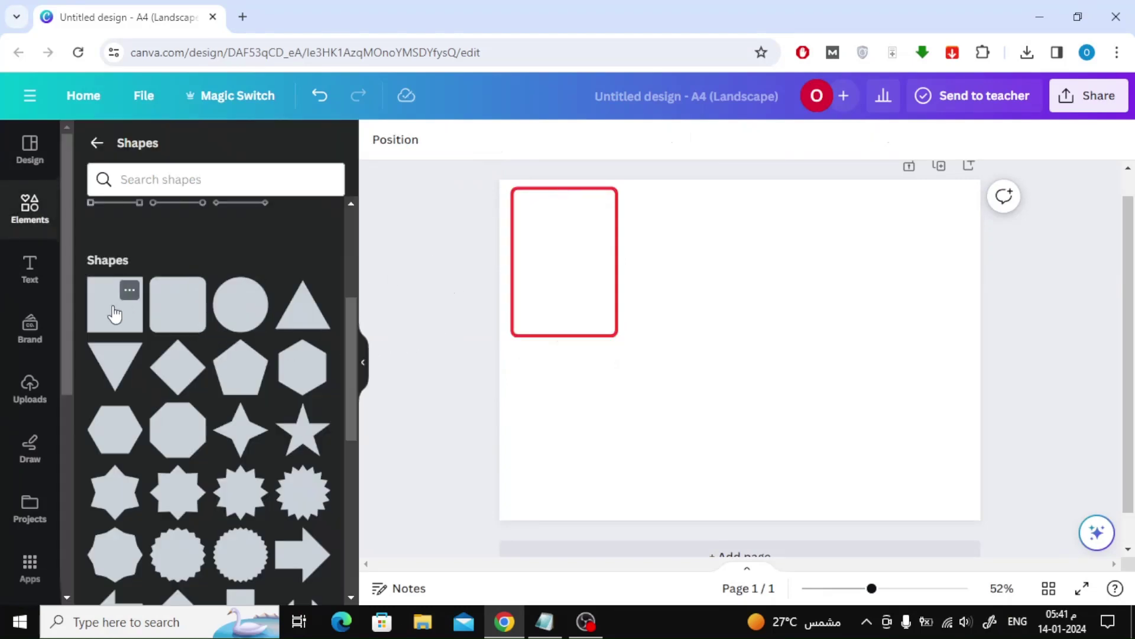
Step: Add a sharp-cornered square to the page and fill it with the card border's red
left_click_drag(114, 308, 737, 334)
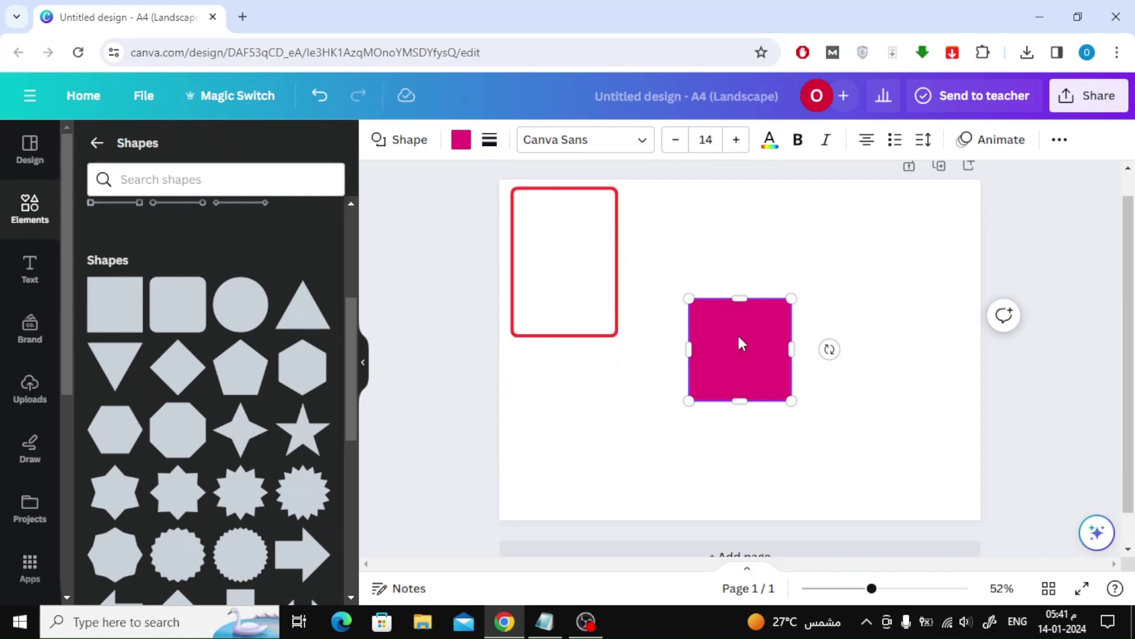
left_click(461, 140)
left_click(267, 241)
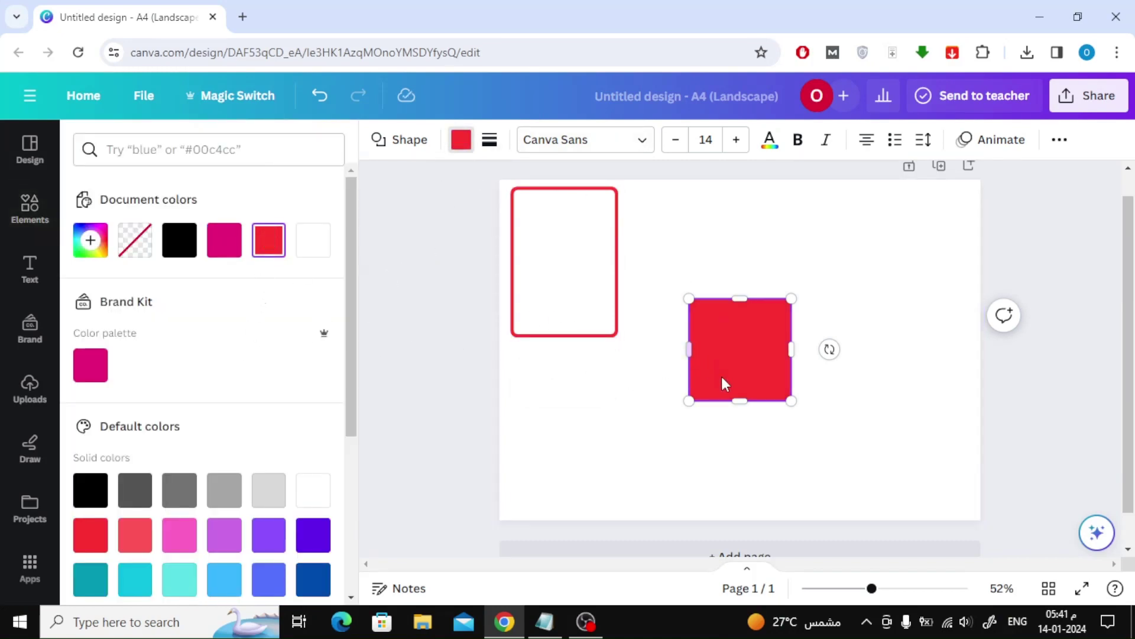
Step: Reshape the red square into a band that fills the bottom of the card frame without gaps
left_click_drag(740, 401, 564, 304)
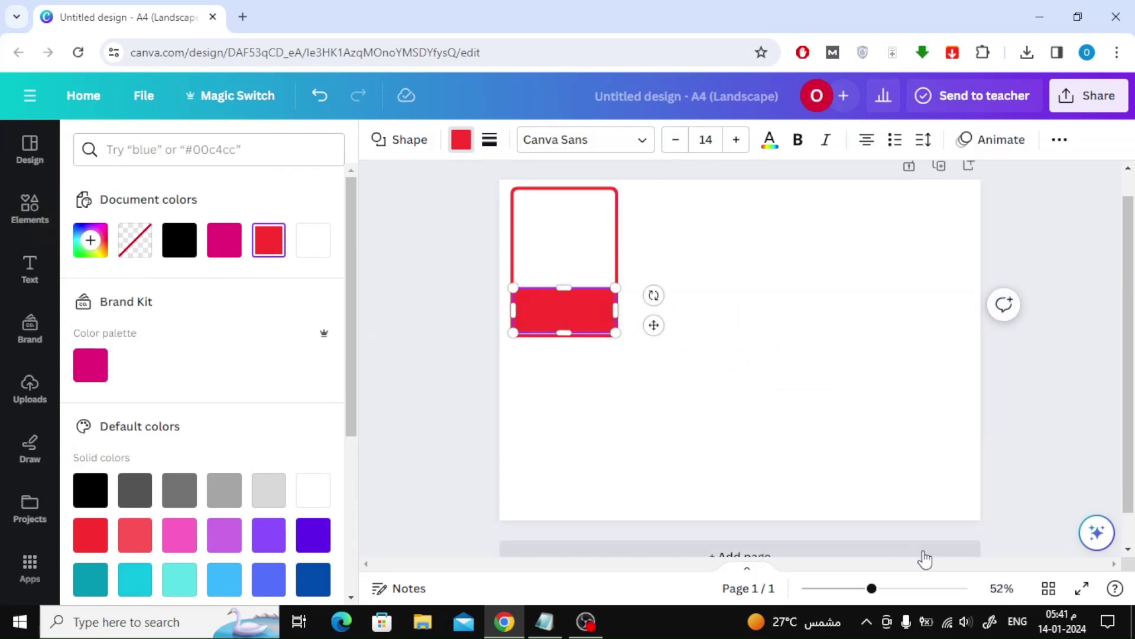
left_click_drag(873, 589, 886, 589)
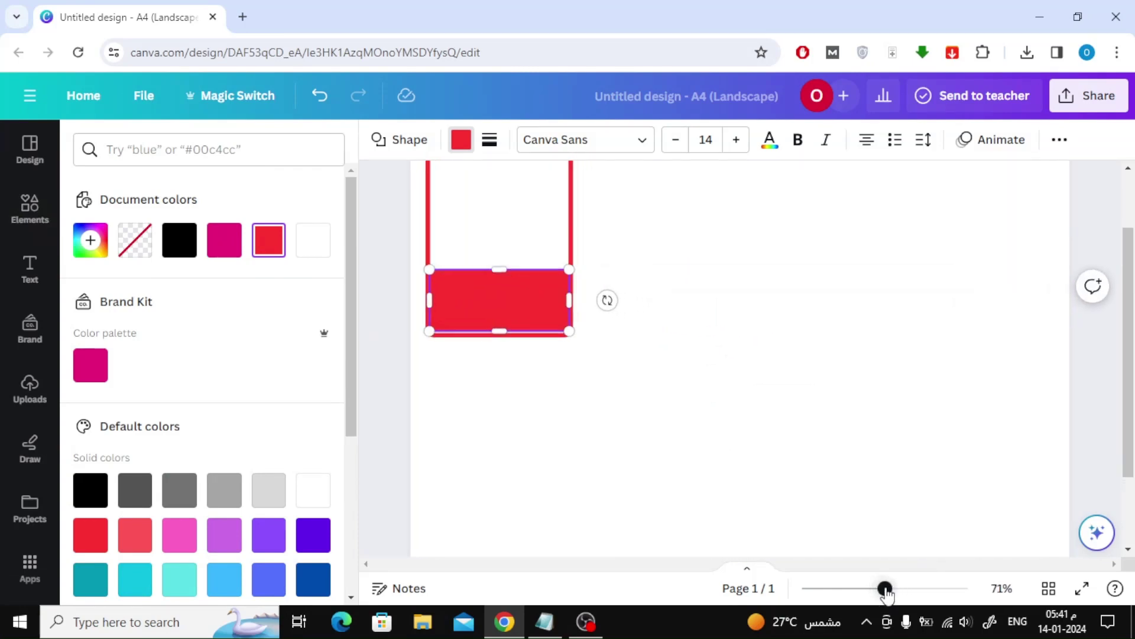
scroll(473, 402, "up", 2)
left_click(684, 331)
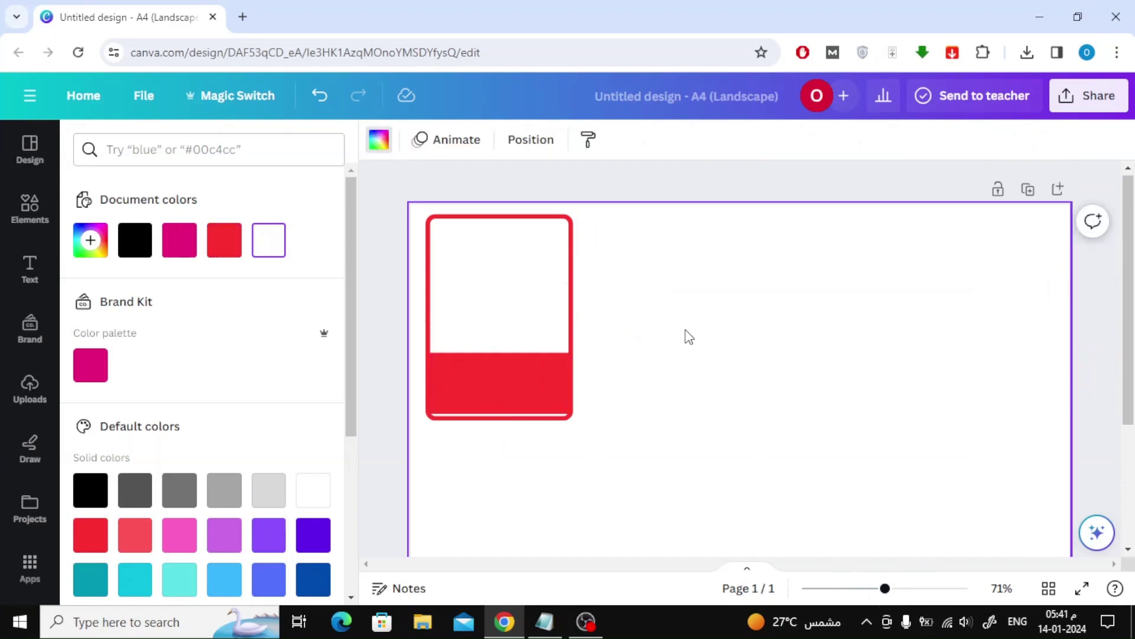
left_click(532, 367)
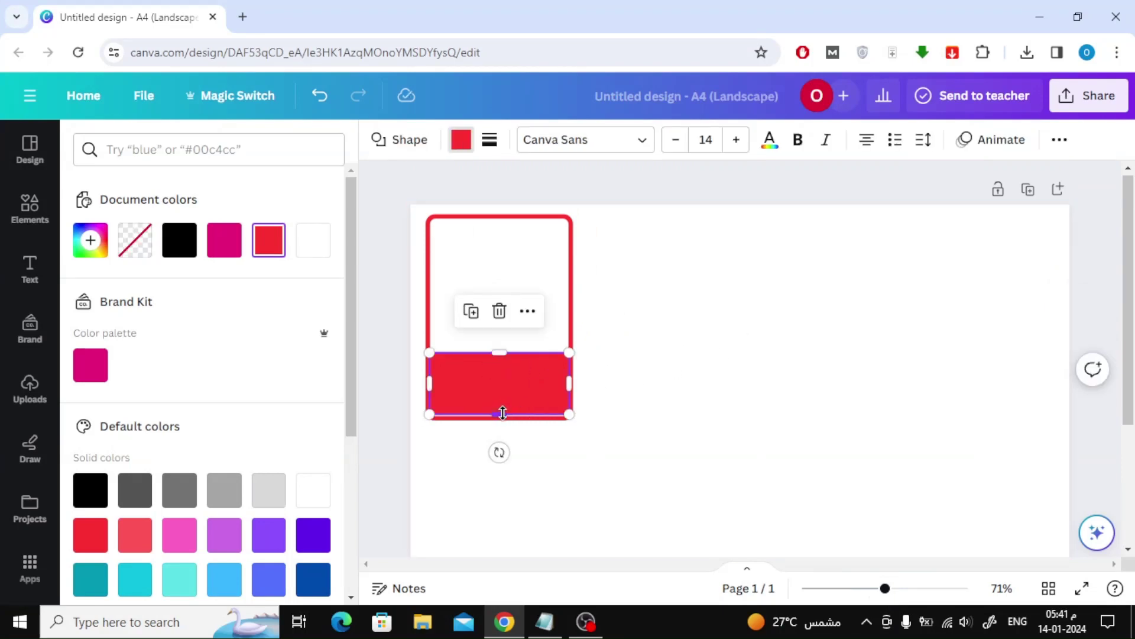
left_click_drag(503, 412, 497, 406)
left_click(735, 365)
left_click(502, 405)
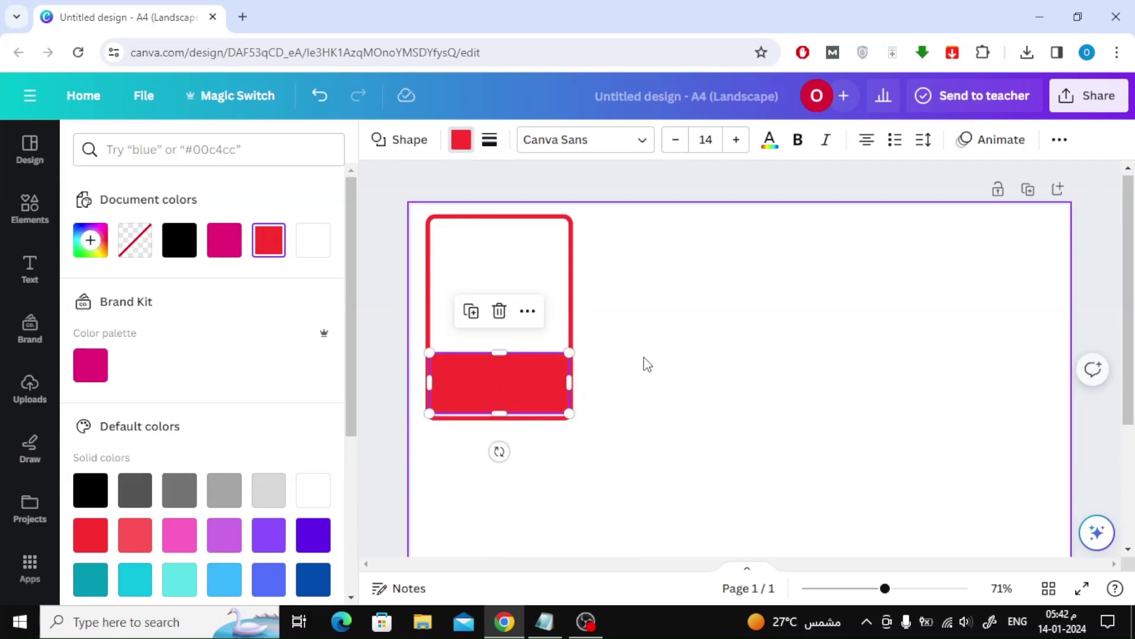
left_click(693, 352)
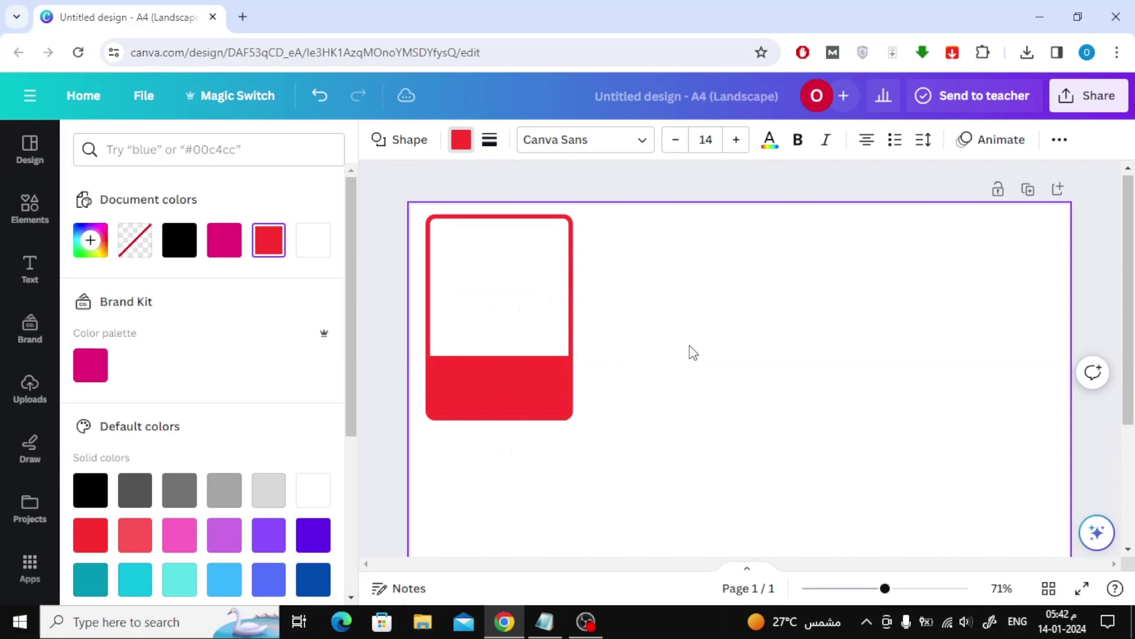
left_click(690, 346)
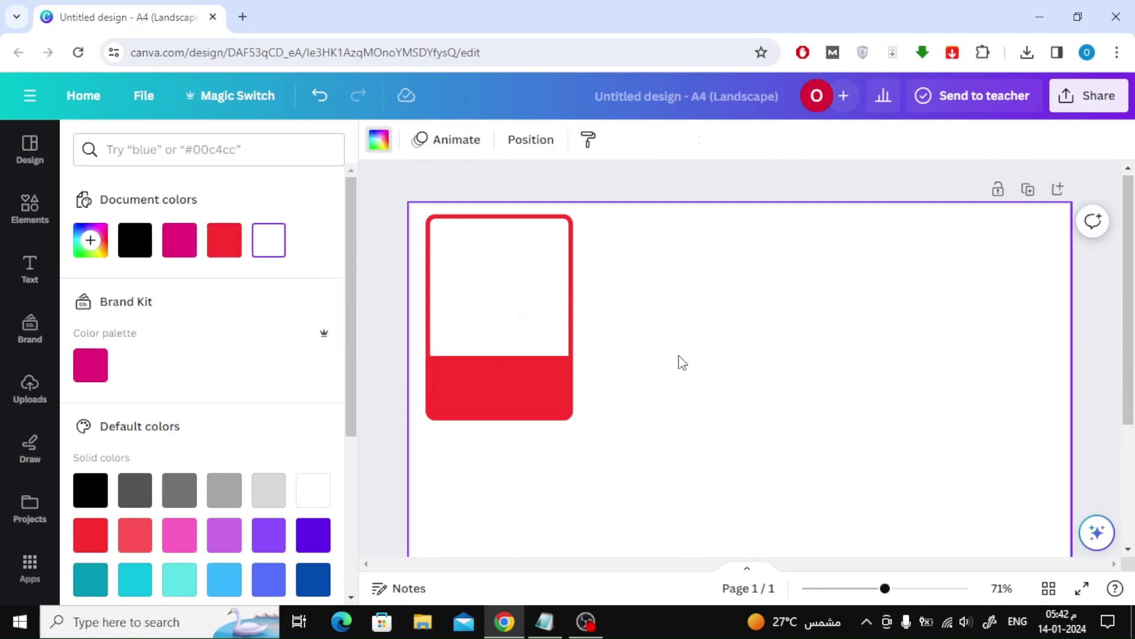
Step: Copy "jacket" from the Notepad word list and search Canva's elements for it, limited to graphics
left_click(30, 208)
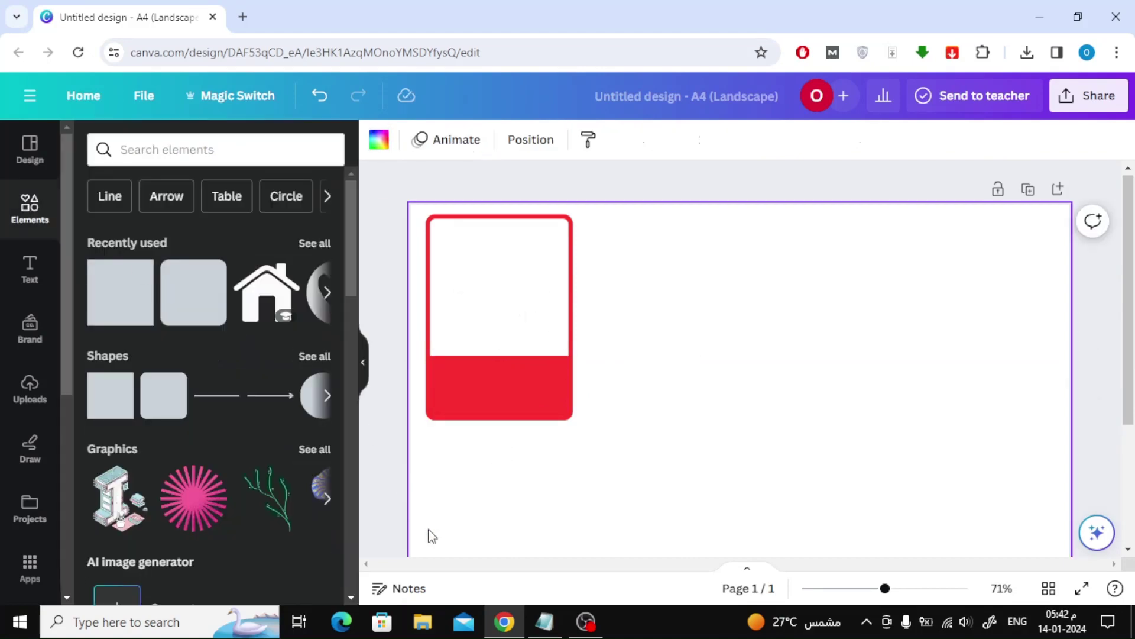
left_click(544, 621)
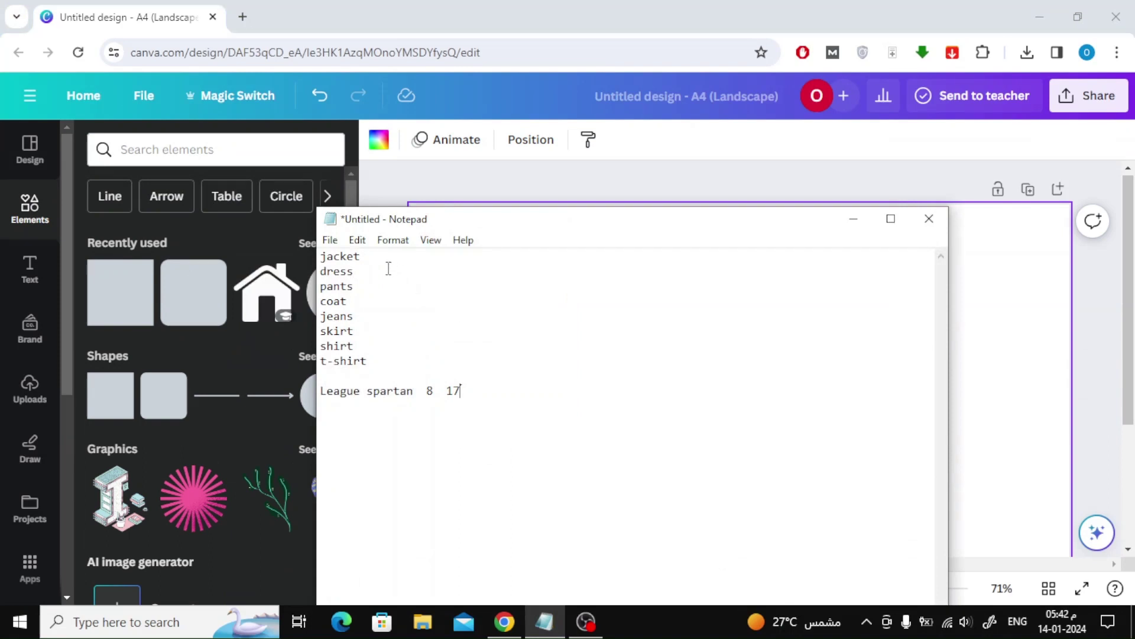
double_click(337, 257)
key("ctrl+c")
left_click(234, 151)
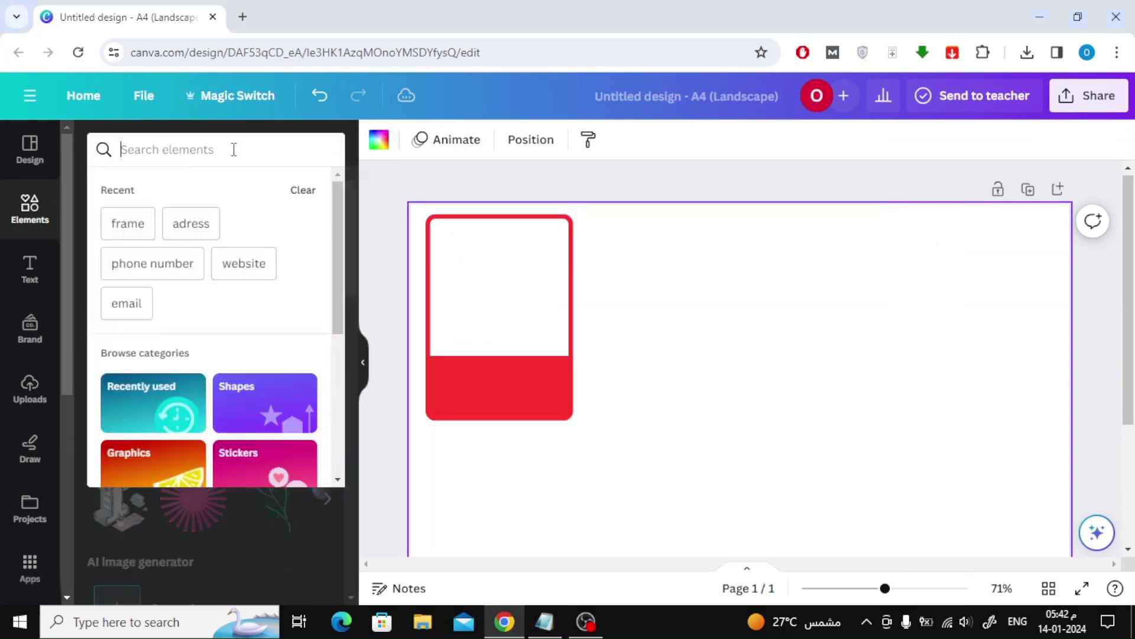
key("ctrl+v")
key("Return")
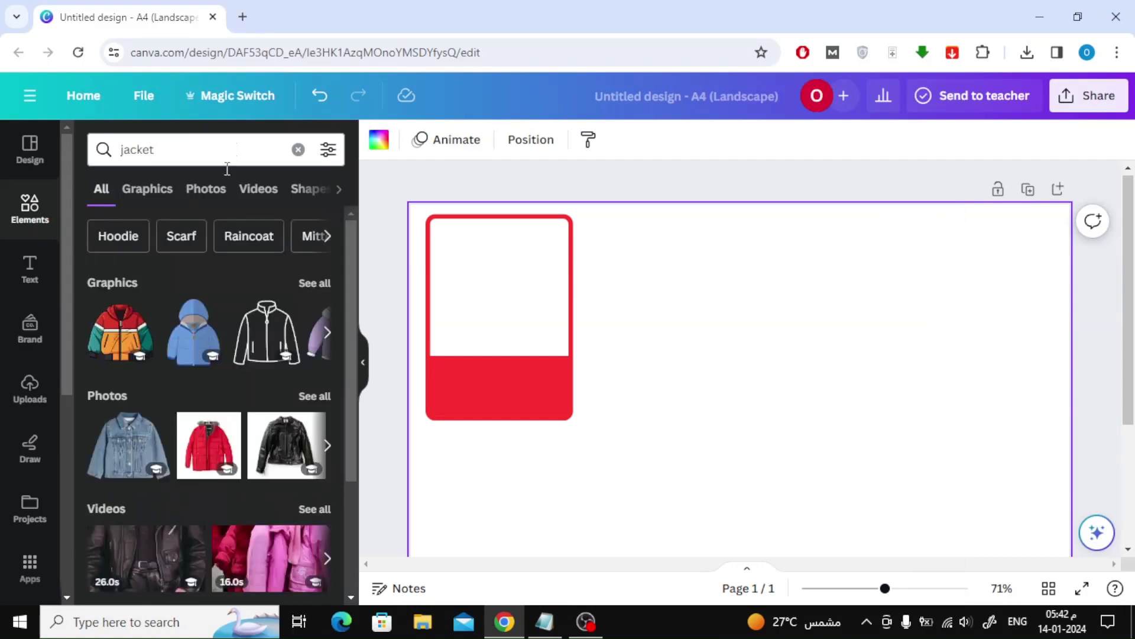
left_click(148, 189)
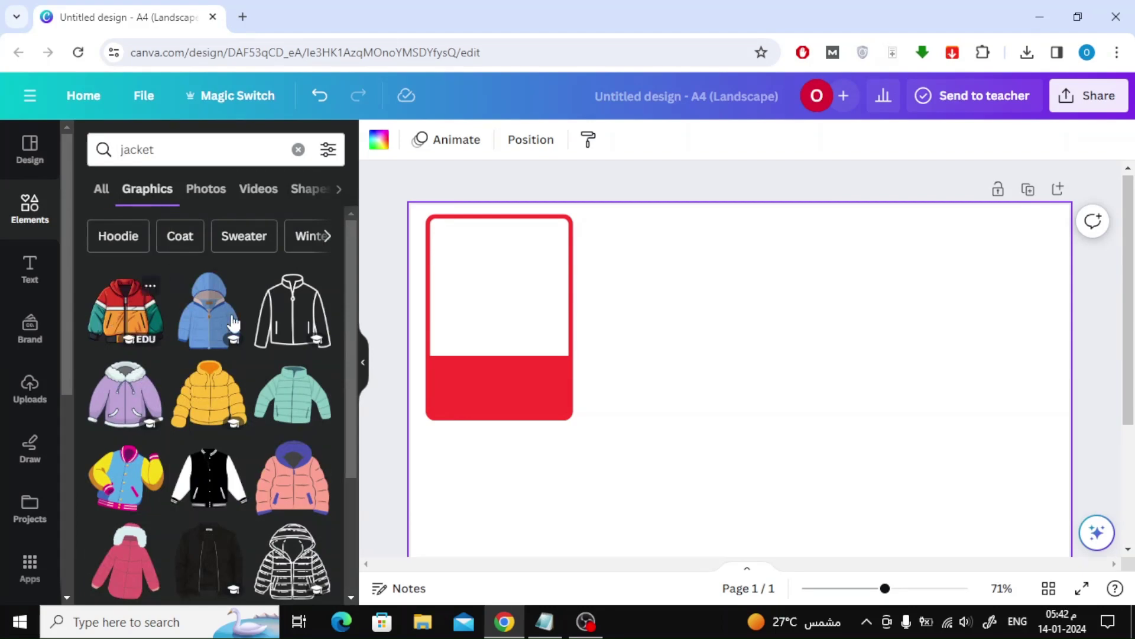
Step: Insert the red, orange and green jacket graphic, shrink it and centre it in the card's white area
left_click(125, 311)
left_click_drag(849, 345, 735, 441)
left_click_drag(680, 491, 497, 286)
left_click(697, 427)
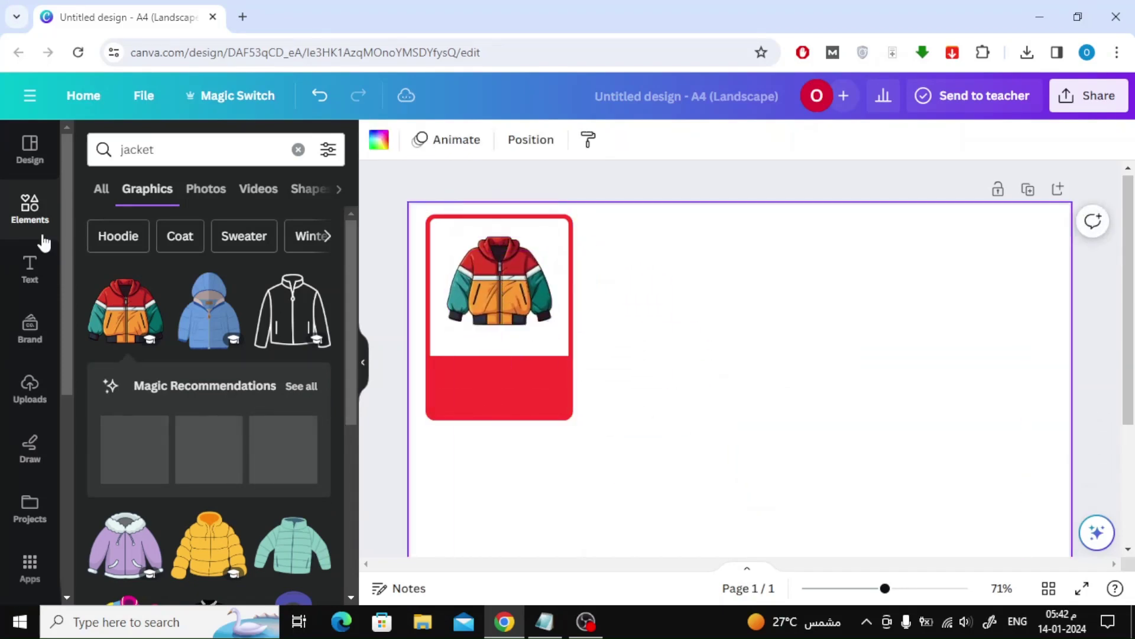
Step: Add a heading to the page and replace its text with "jacket" from the Notepad word list
left_click(28, 266)
left_click(165, 328)
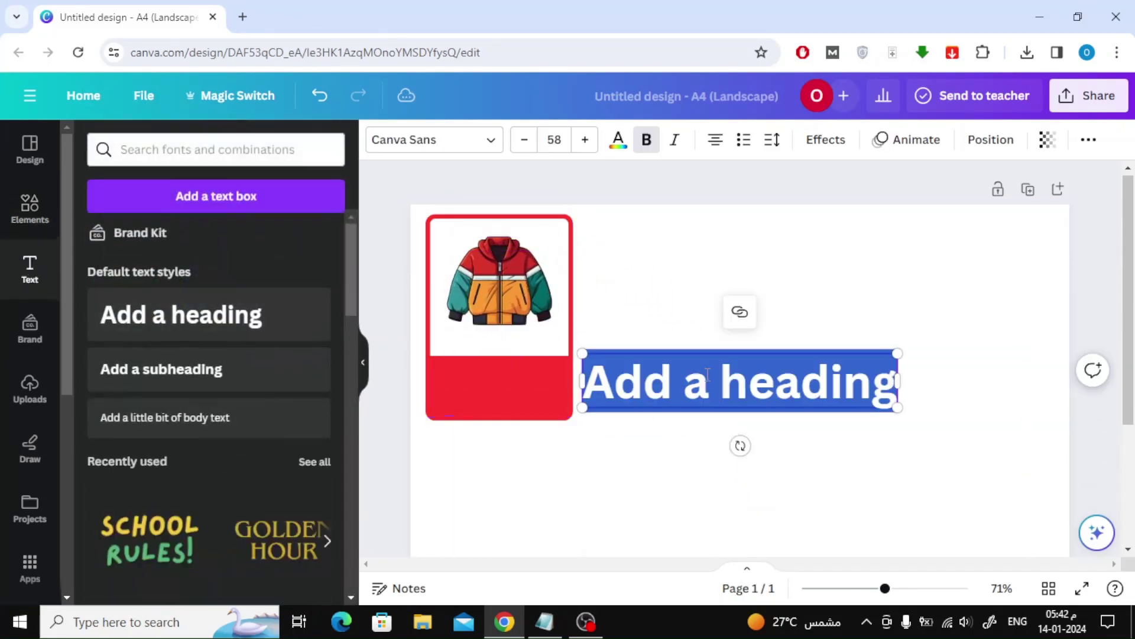
left_click(536, 624)
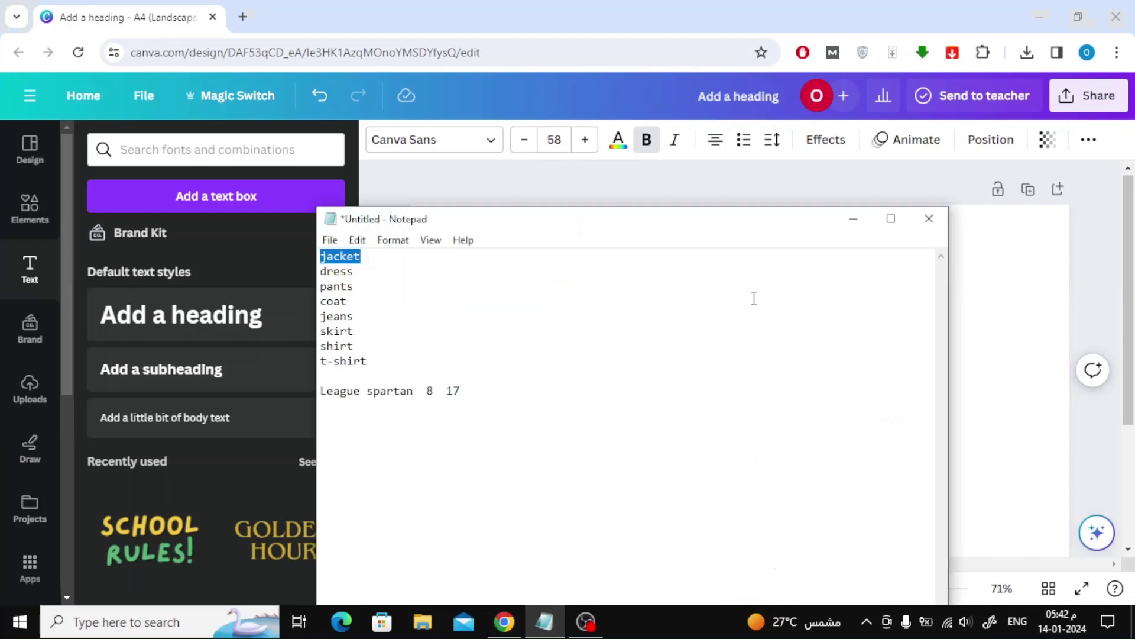
left_click(853, 219)
double_click(739, 383)
key("ctrl+v")
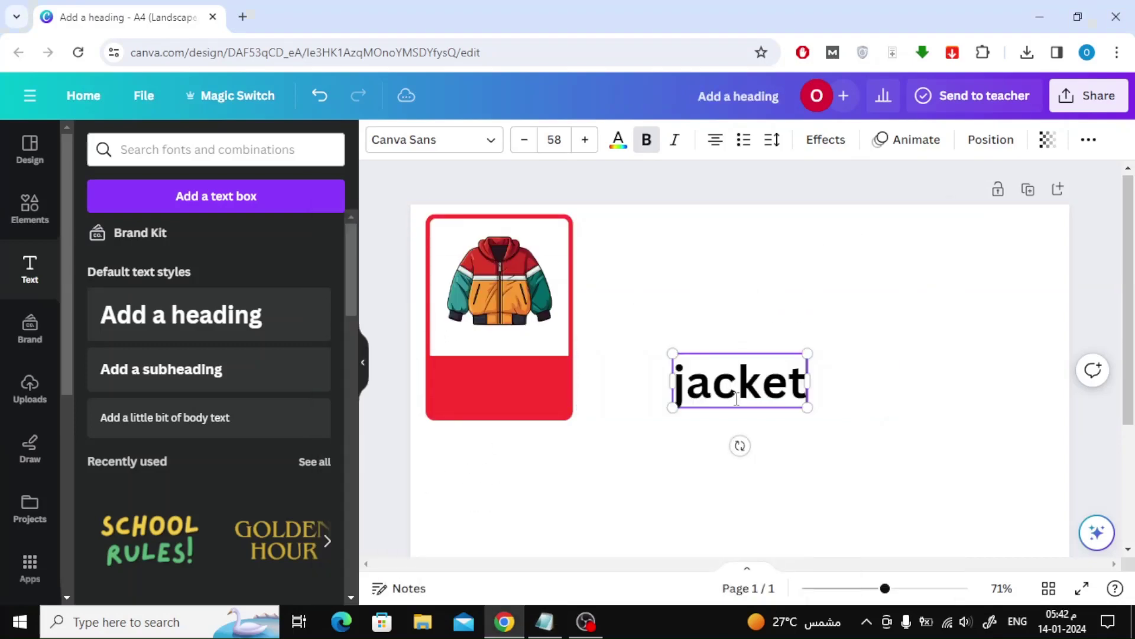
Step: Shrink the "jacket" heading to font size 42.7 on the card's red band and colour it white
left_click(872, 358)
left_click(740, 375)
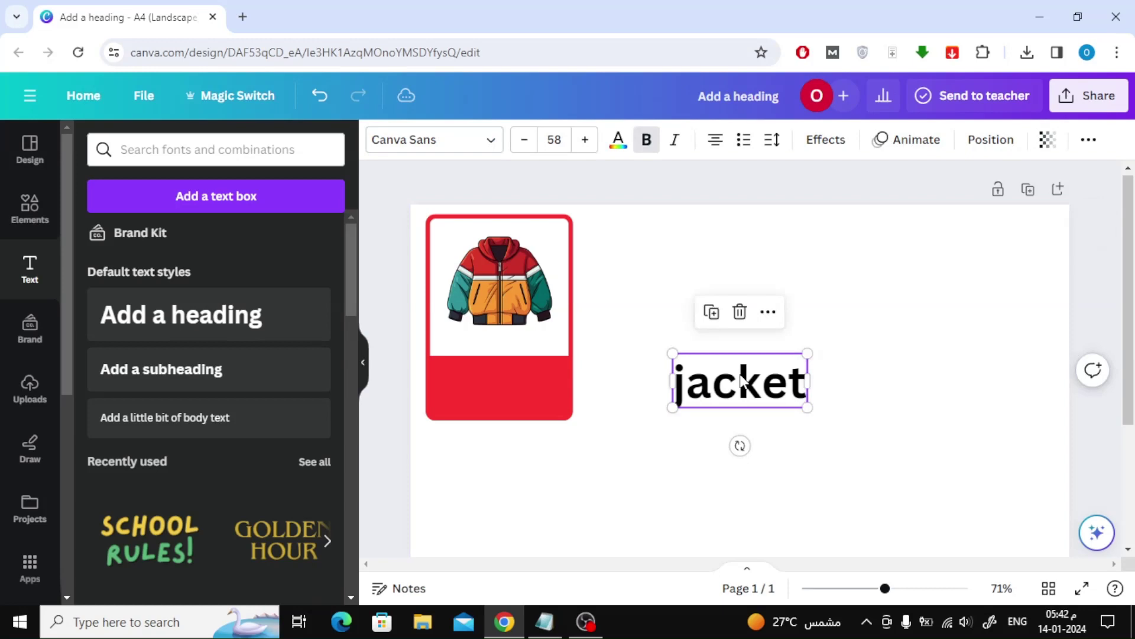
left_click_drag(767, 395, 523, 397)
left_click_drag(555, 356, 498, 385)
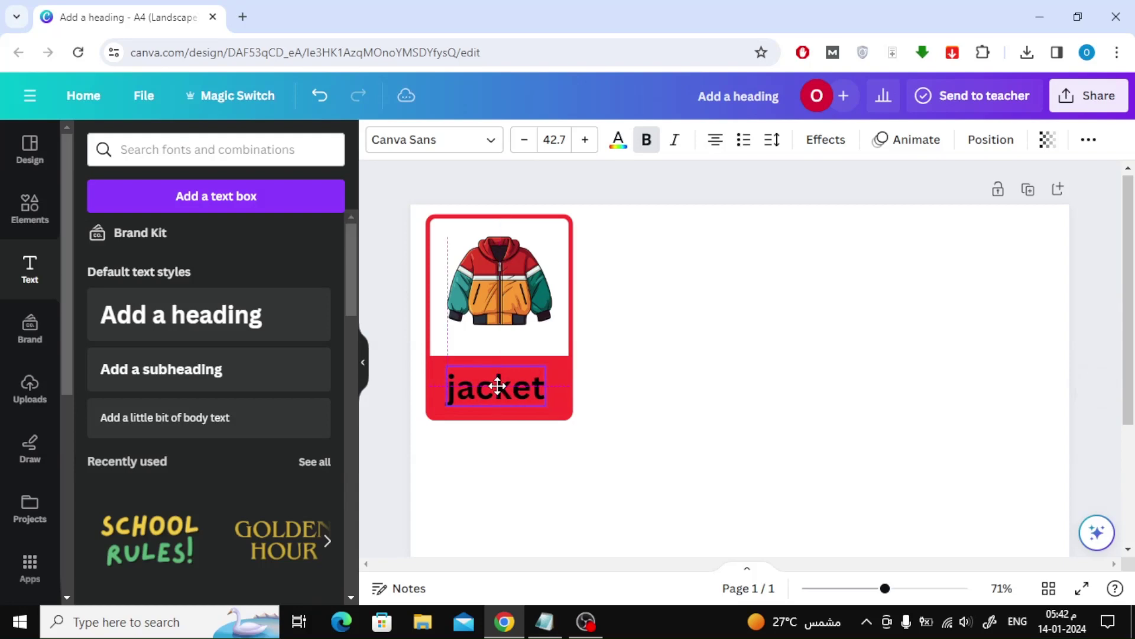
left_click(626, 148)
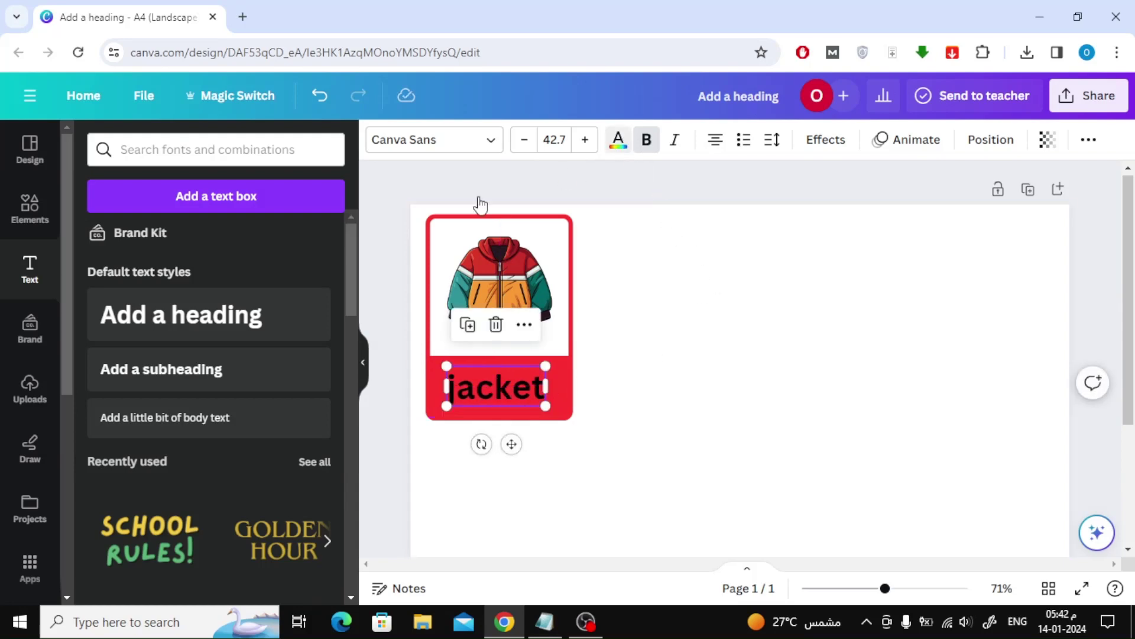
left_click(235, 244)
left_click(721, 365)
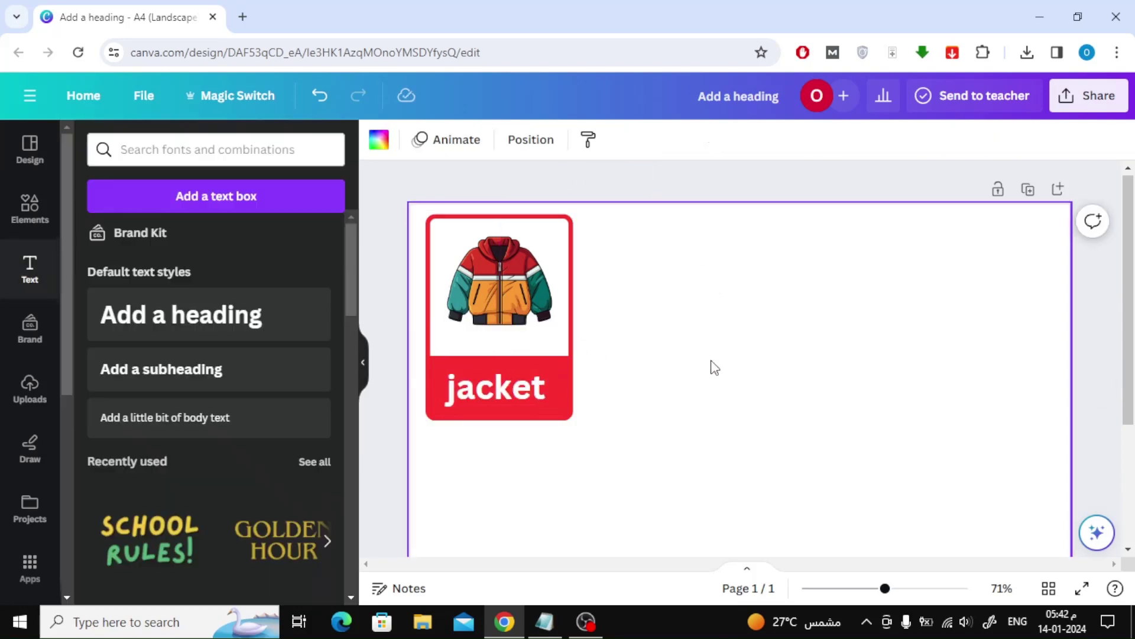
Step: Copy the font name "League spartan" from Notepad and apply League Spartan to the "jacket" label
left_click(544, 621)
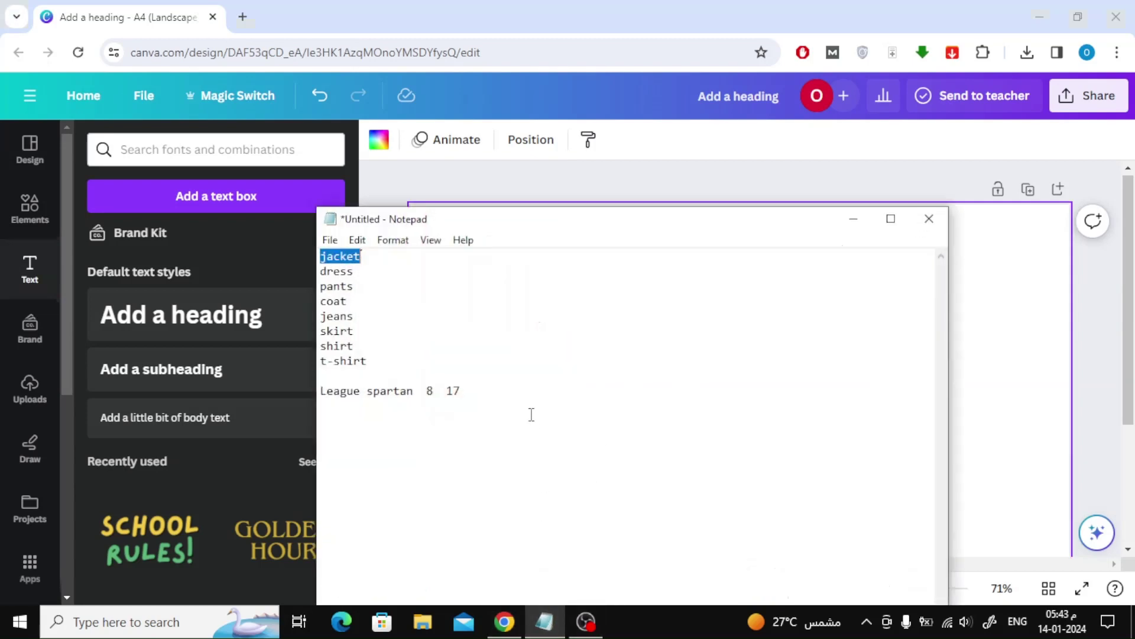
mouse_move(320, 392)
left_mouse_down()
mouse_move(401, 395)
mouse_move(329, 395)
left_mouse_up()
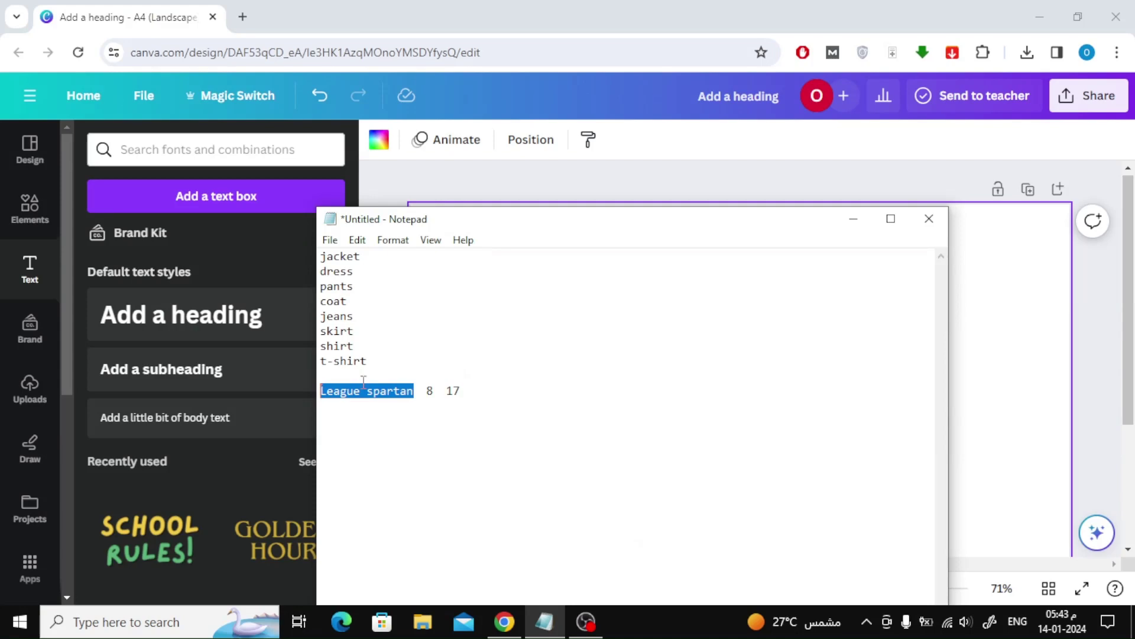
left_click(433, 162)
left_click(499, 398)
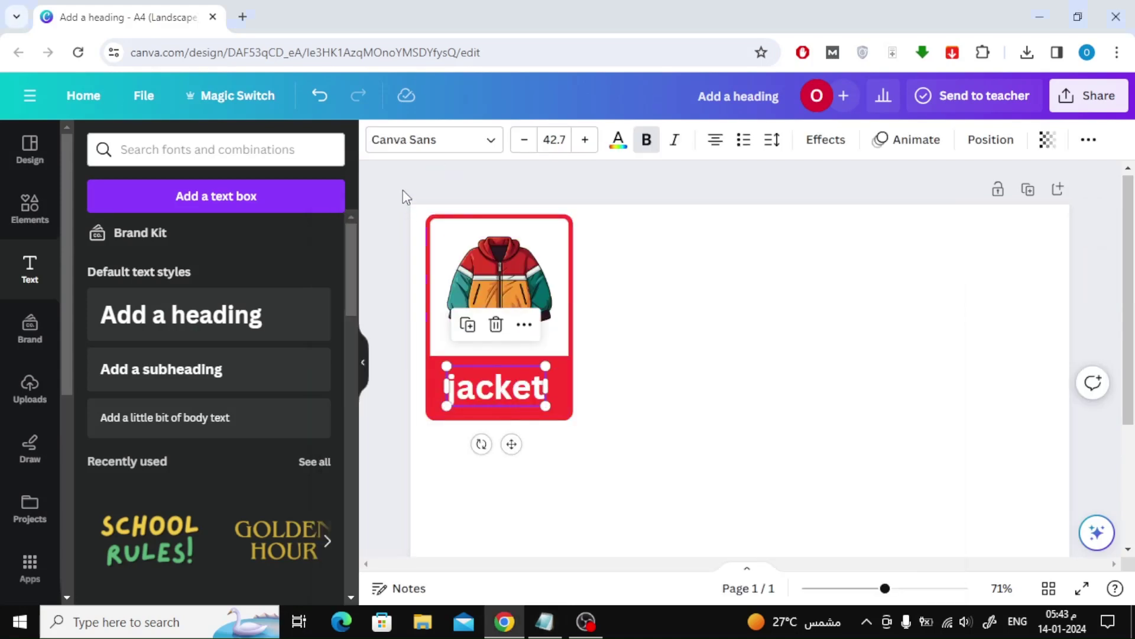
left_click(392, 145)
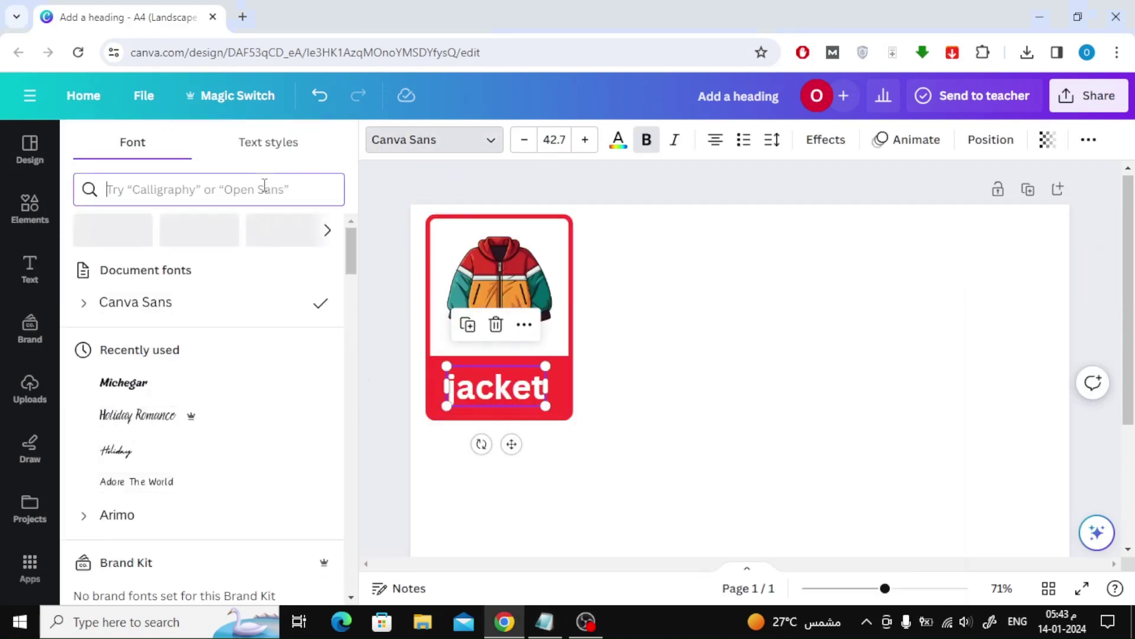
key("ctrl+v")
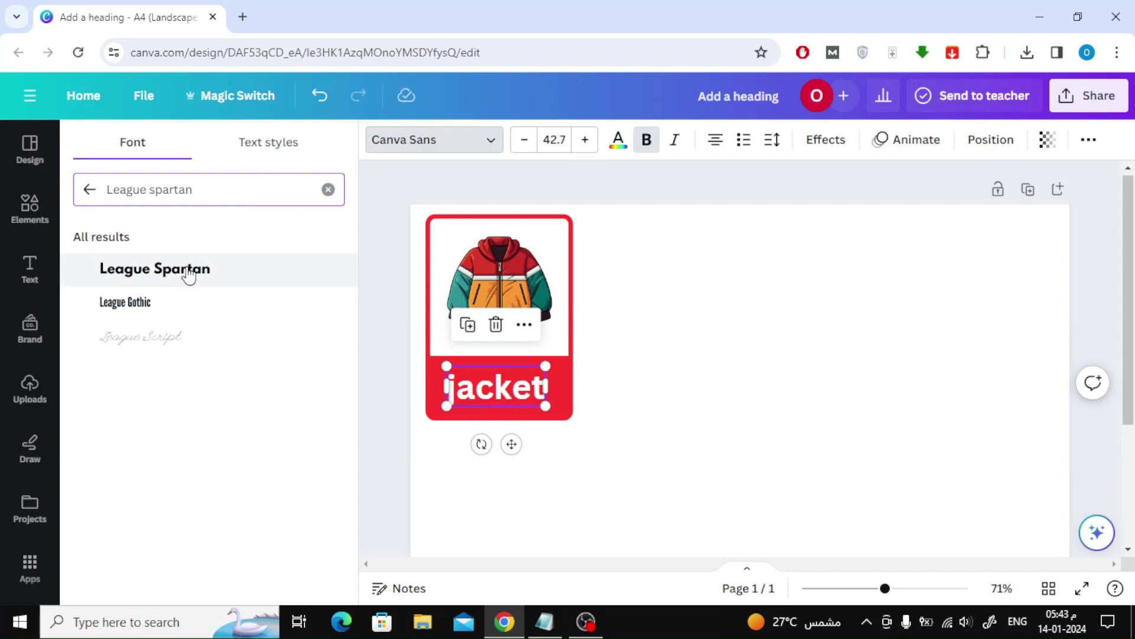
left_click(188, 274)
left_click(744, 396)
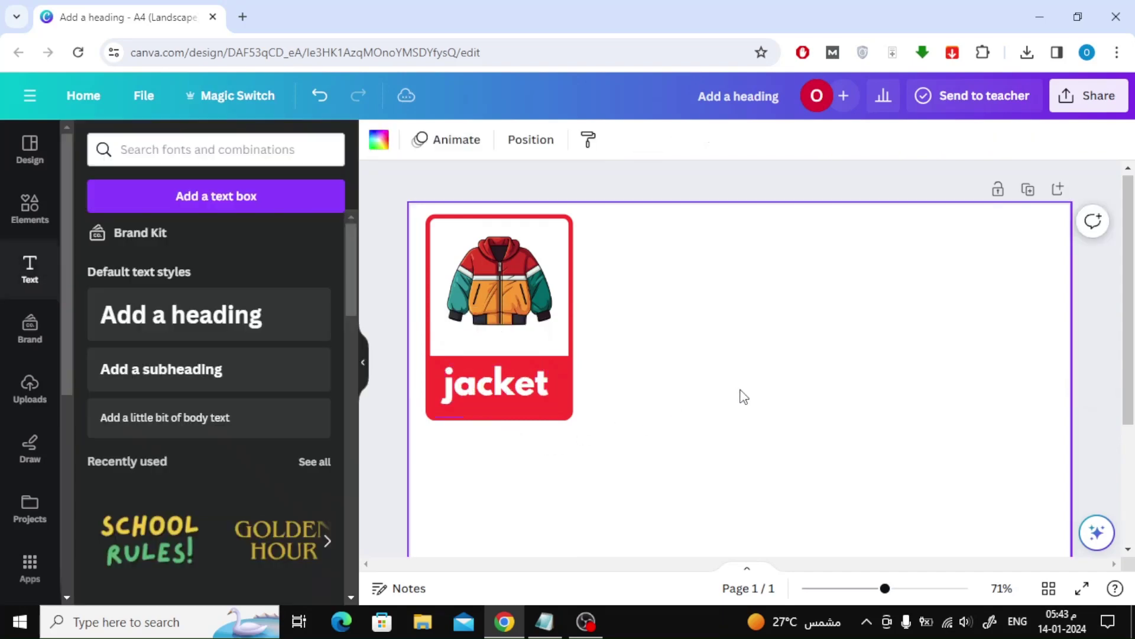
Step: Reduce the "jacket" label's font size to 36.7
left_click(500, 381)
left_click(524, 145)
left_click(524, 145)
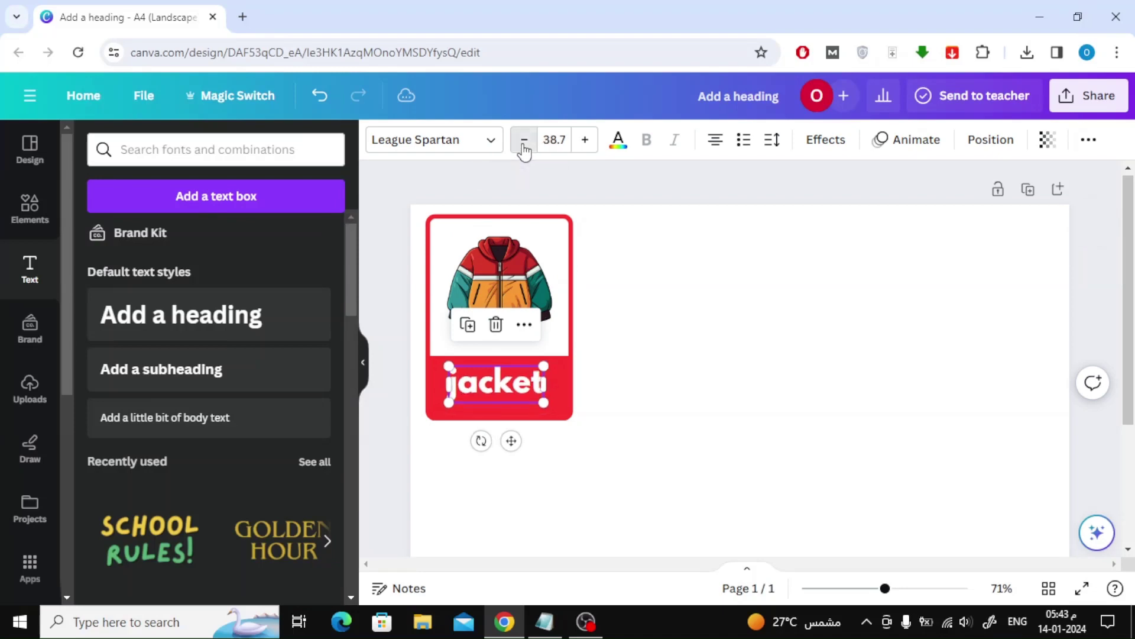
left_click(524, 145)
left_click(524, 145)
left_click(763, 403)
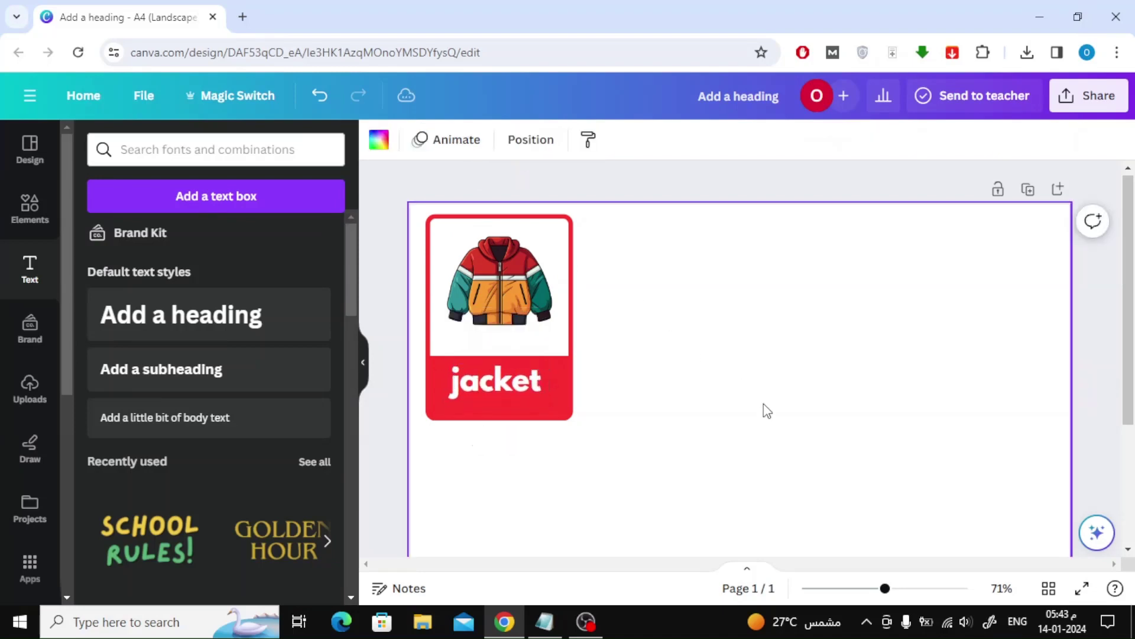
Step: Nudge the "jacket" label slightly right and down until it is centred in the red band
left_click(510, 377)
key("Right")
key("Right")
key("Right")
key("Right")
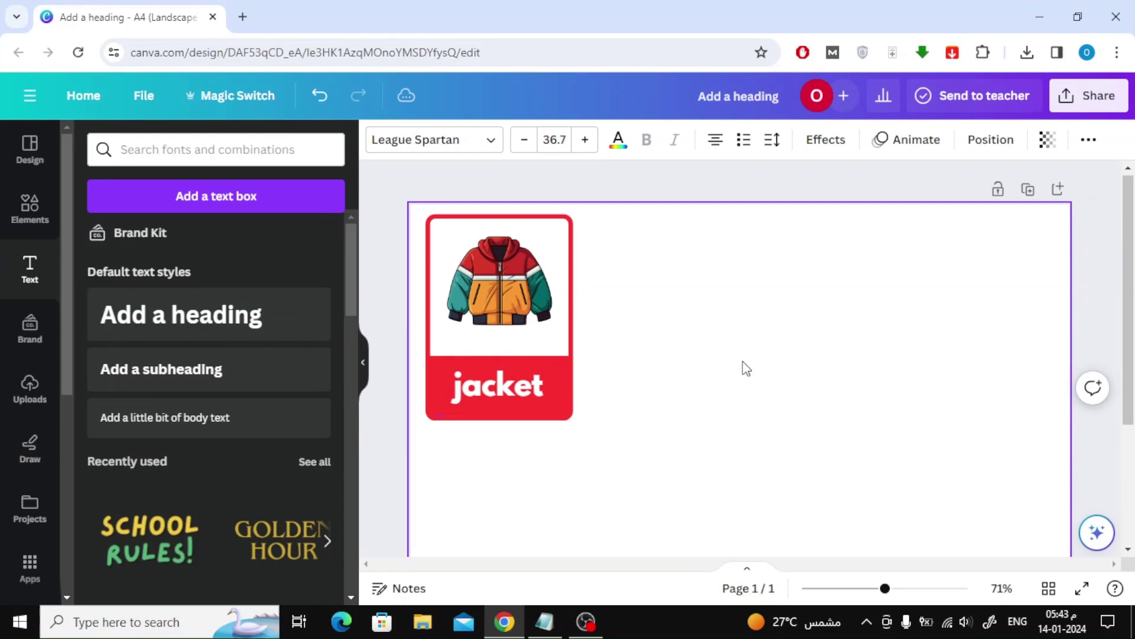
key("Down")
key("Down")
key("Down")
key("Down")
key("Down")
key("Down")
left_click(744, 363)
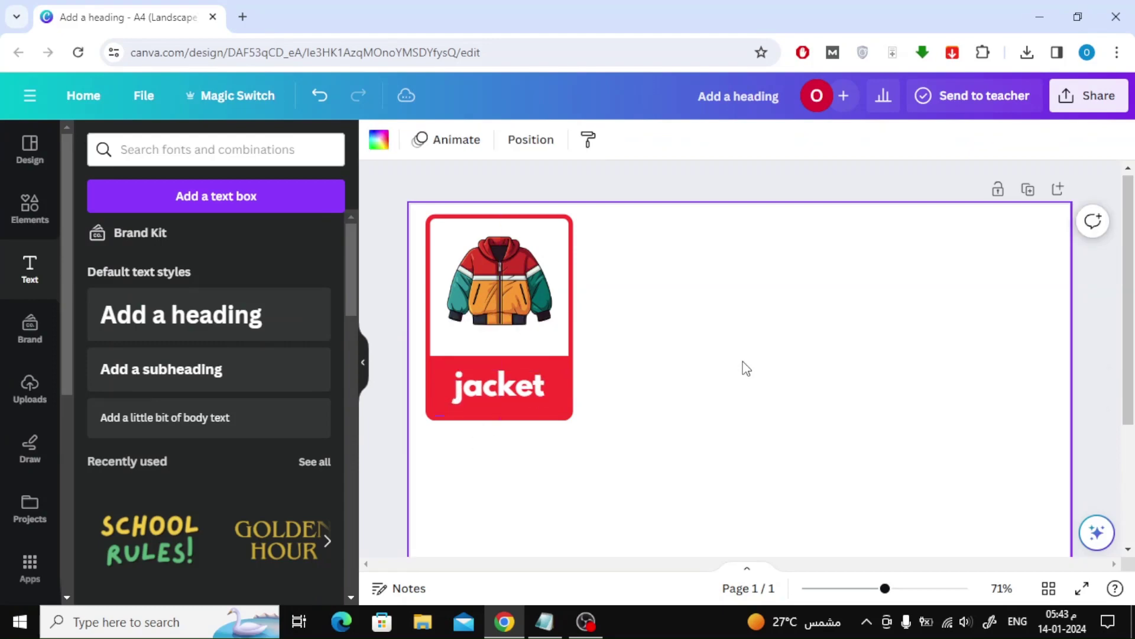
Step: Duplicate the whole jacket card and place the copy directly to its right, level with the original and separated by a small gap
scroll(731, 313, "down", 3)
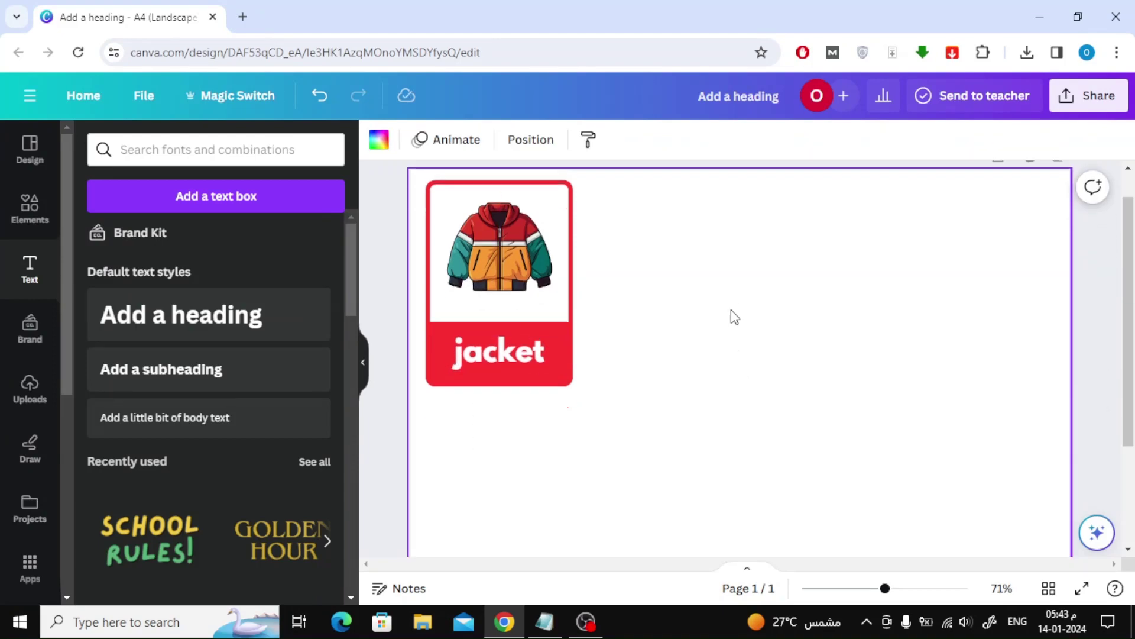
scroll(731, 310, "up", 3)
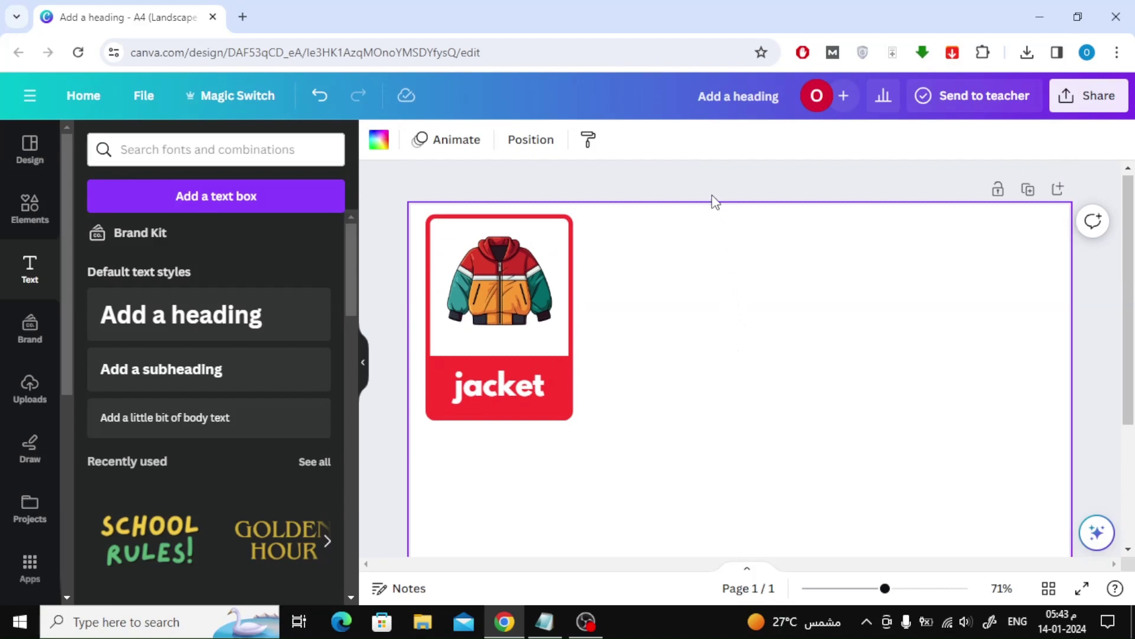
left_click_drag(690, 177, 430, 459)
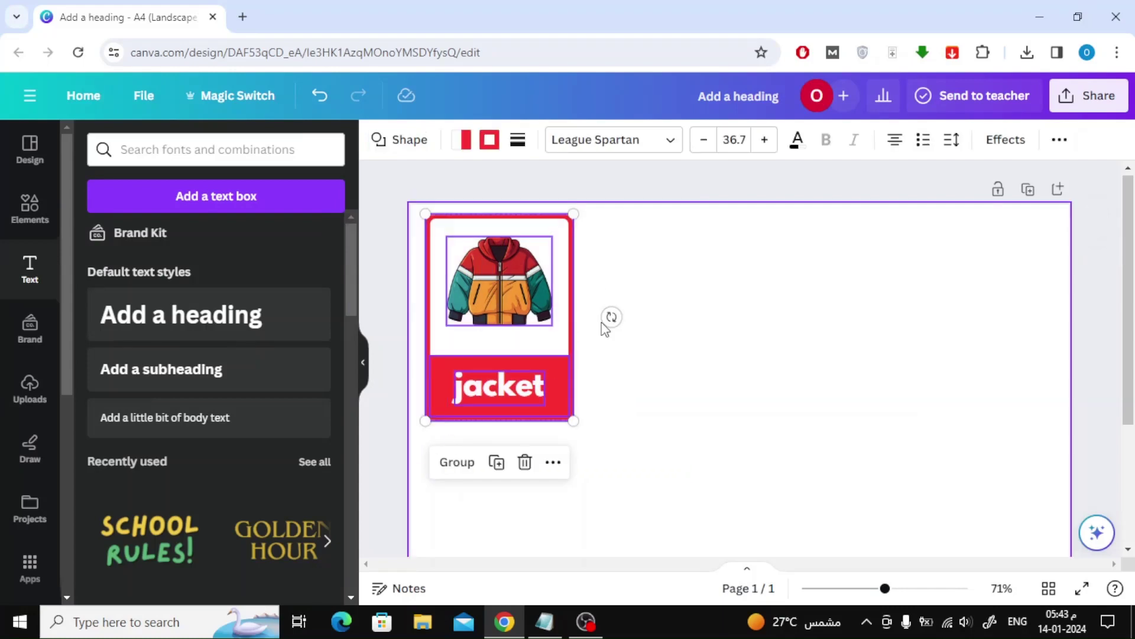
left_click(497, 462)
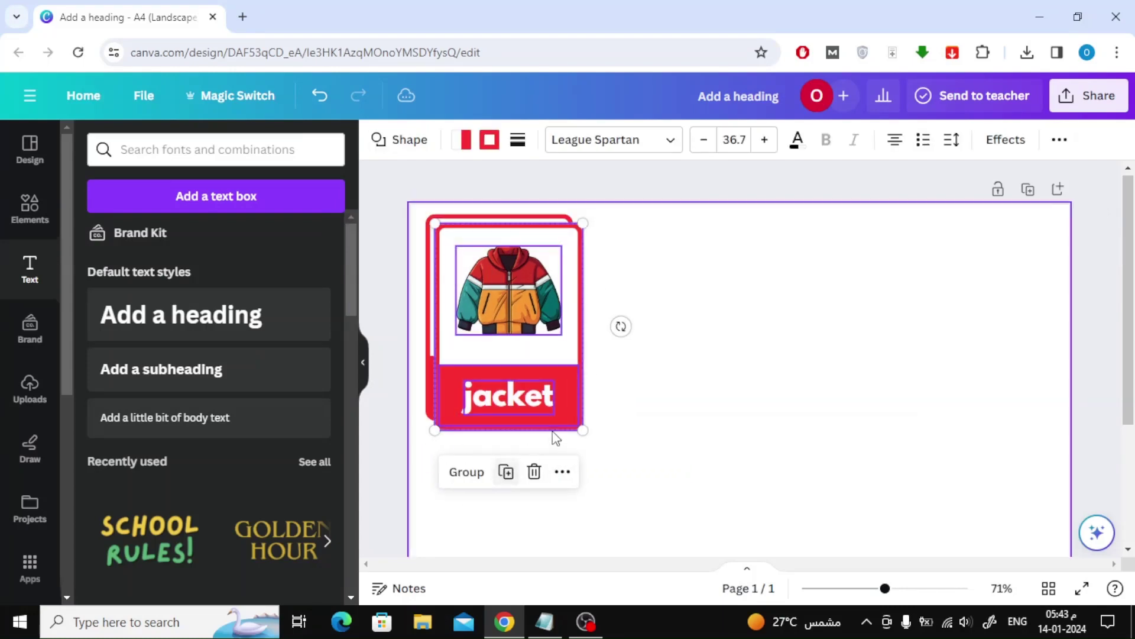
left_click_drag(571, 246, 722, 238)
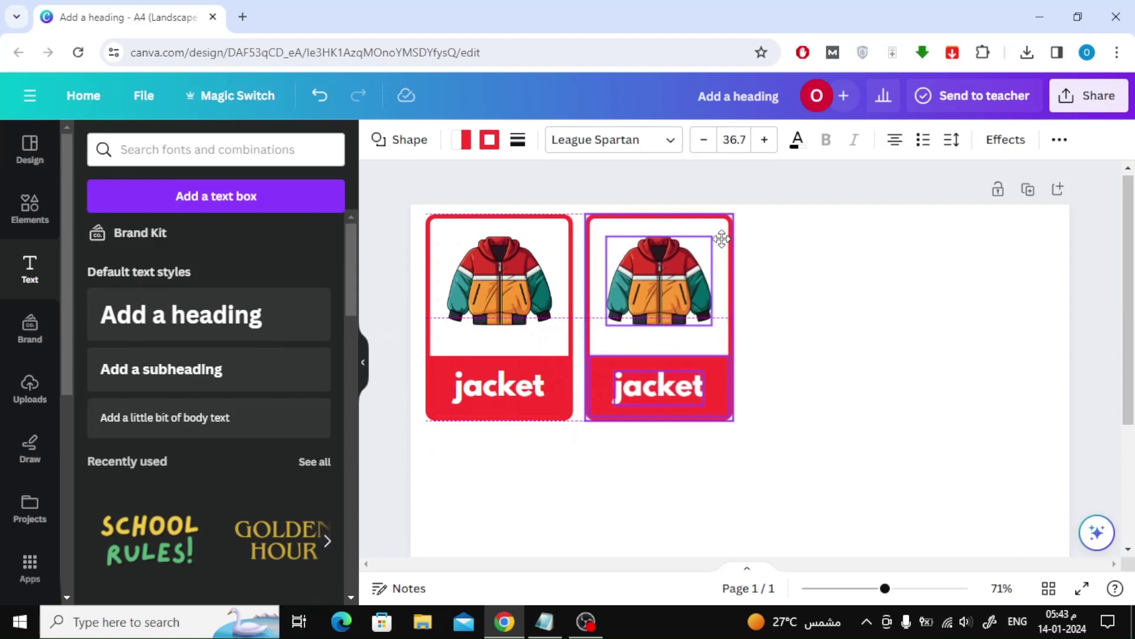
left_click_drag(722, 238, 721, 238)
left_click(845, 369)
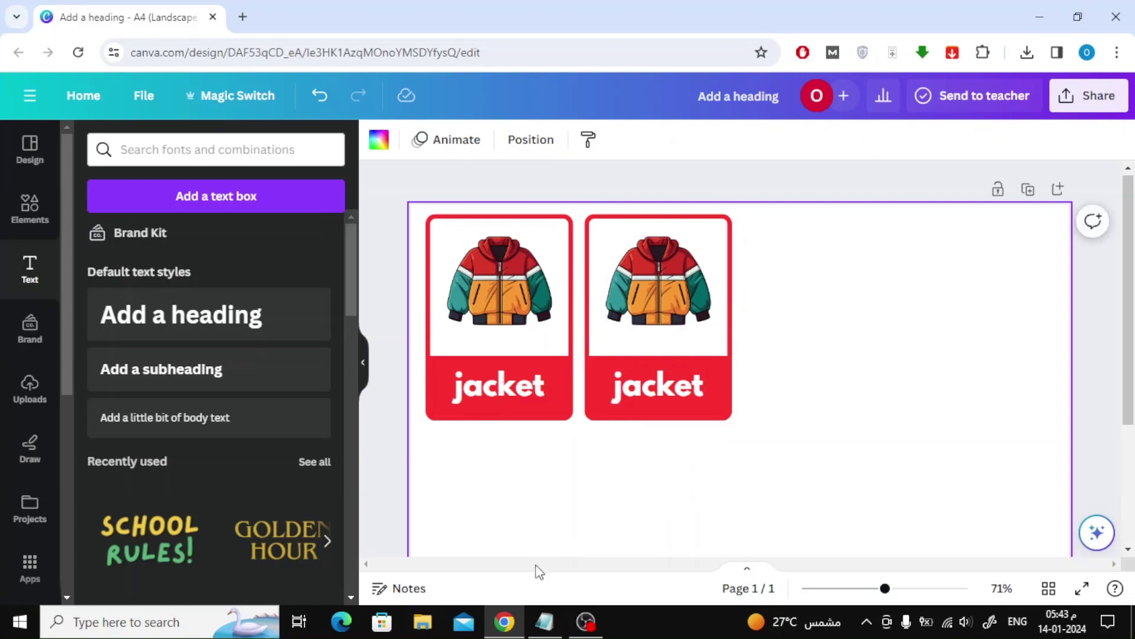
Step: Recolour the second card's border and label band to the same teal
left_click(632, 217)
left_click(489, 141)
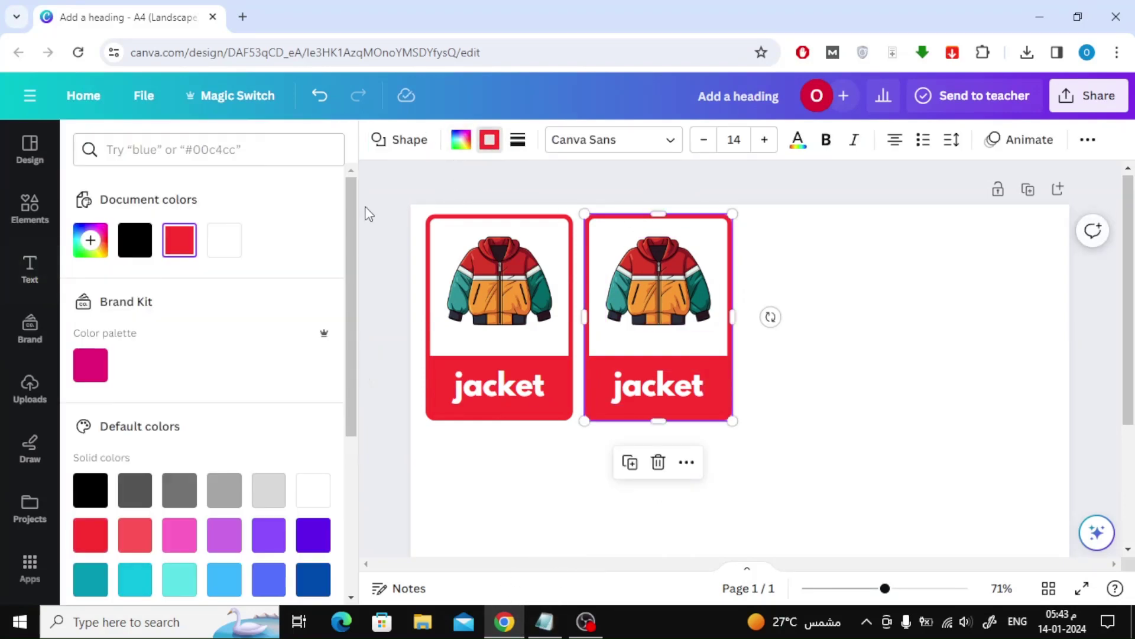
scroll(262, 311, "down", 2)
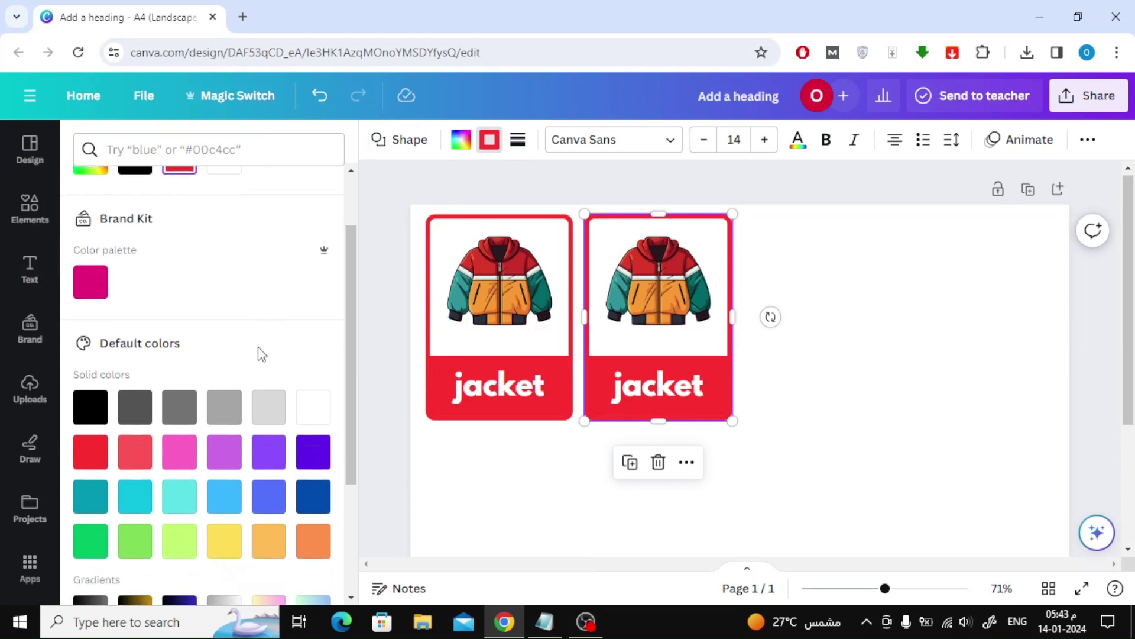
left_click(92, 496)
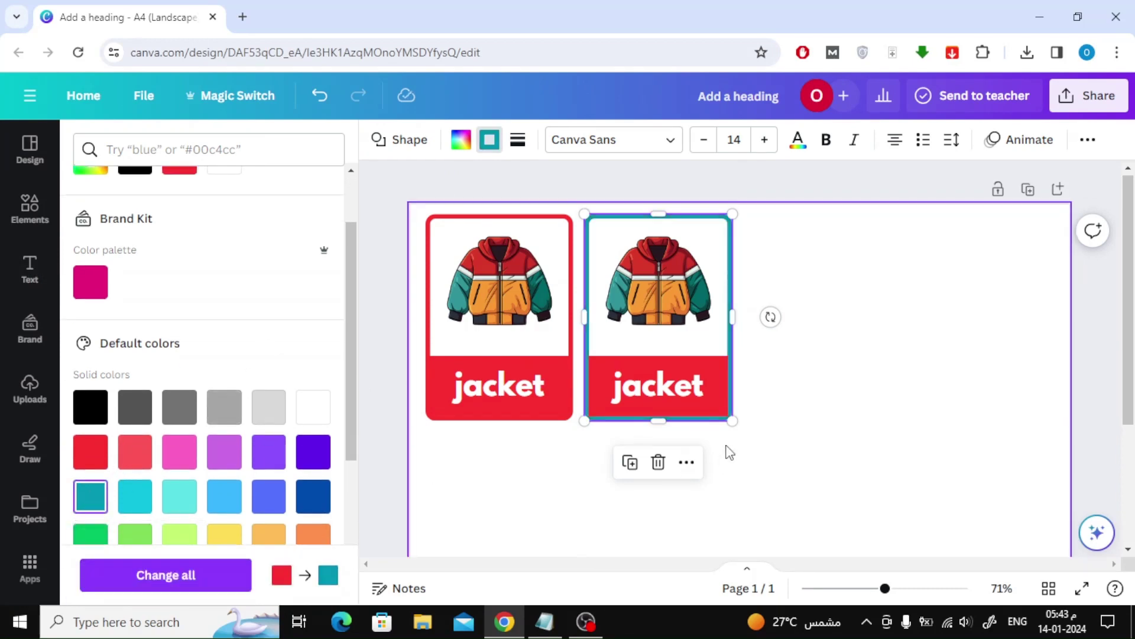
left_click(717, 376)
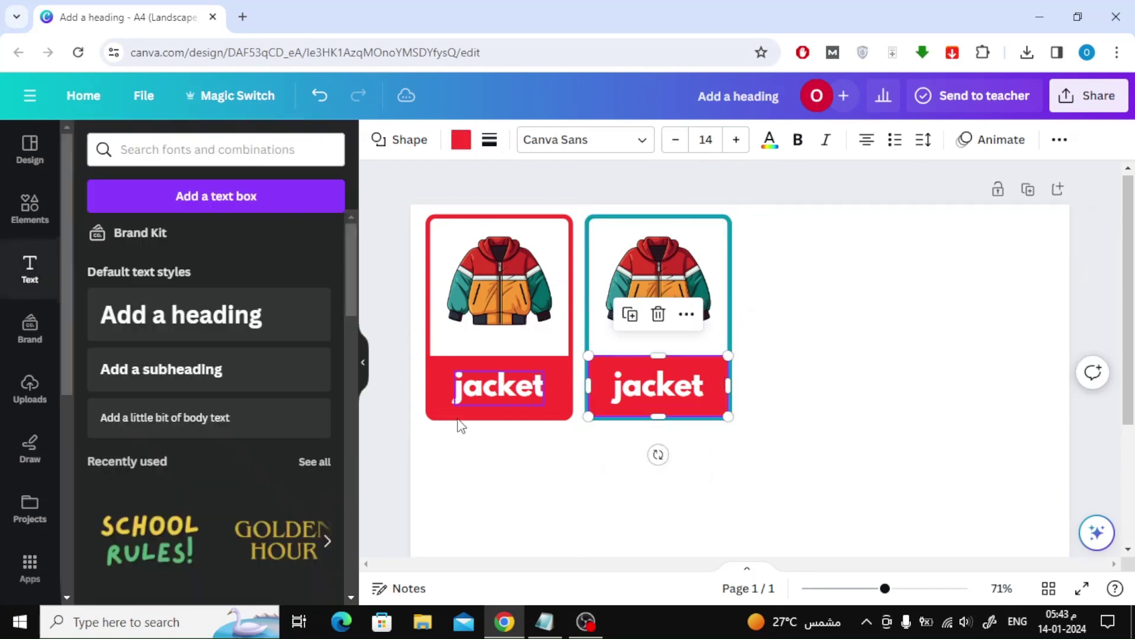
left_click(460, 140)
left_click(224, 239)
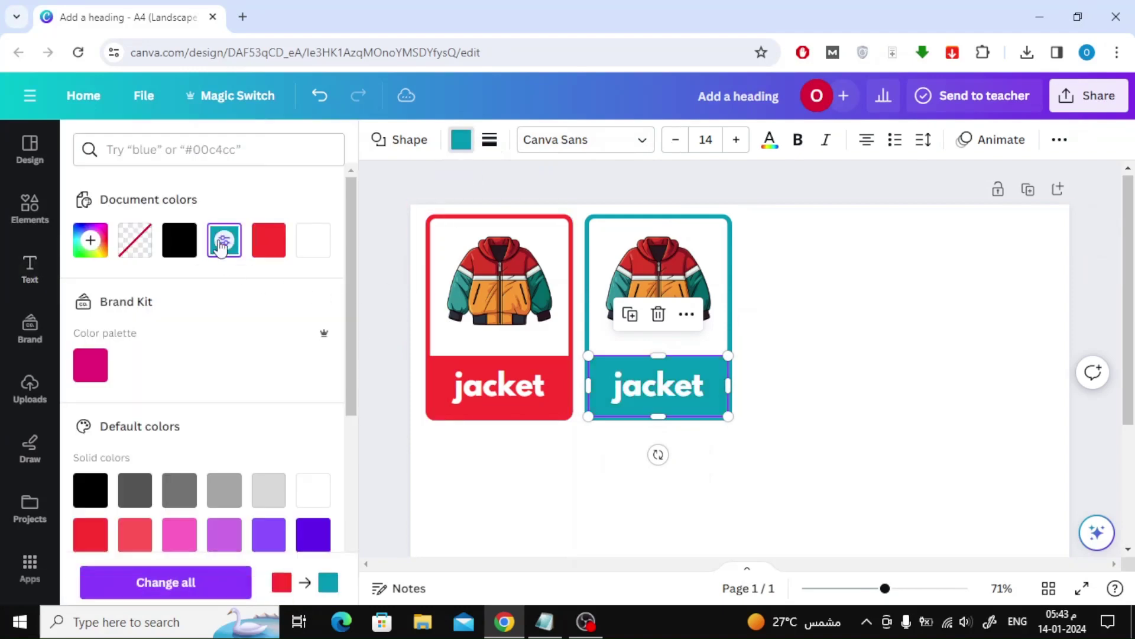
left_click(869, 443)
Step: Take the next word, "dress", from the Notepad list and search the elements for it, limited to graphics
left_click(544, 621)
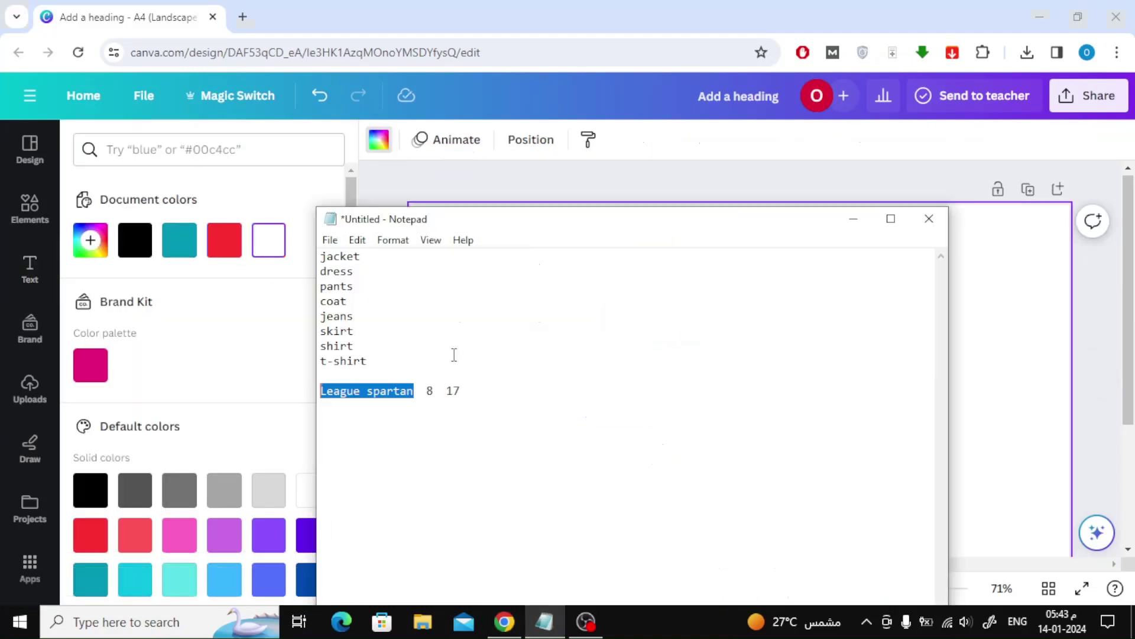
left_click(30, 208)
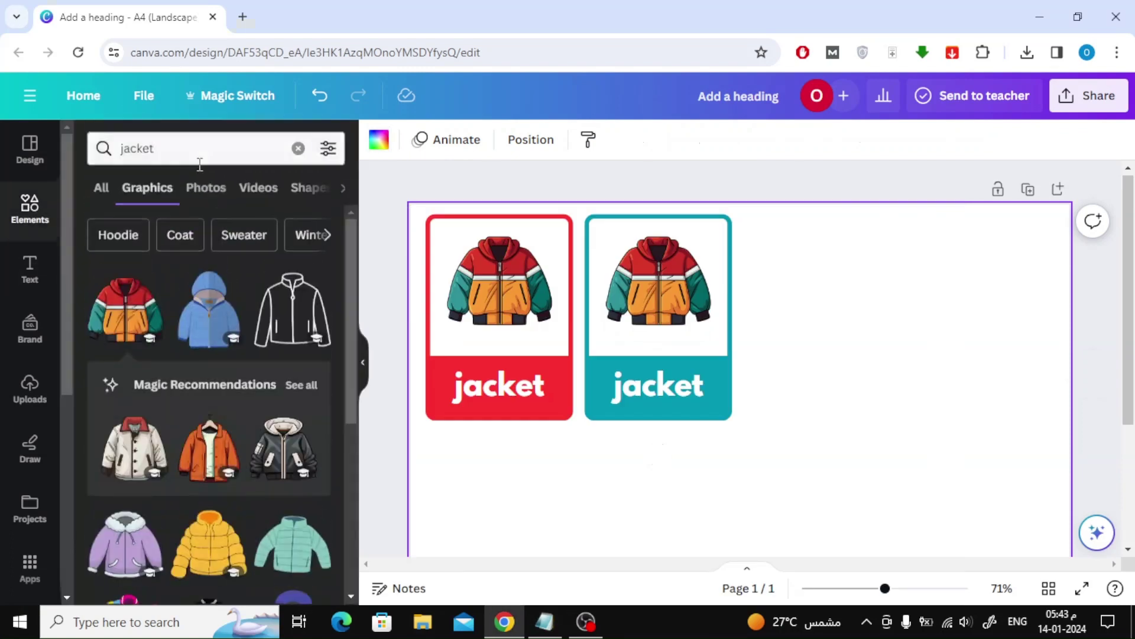
left_click(298, 151)
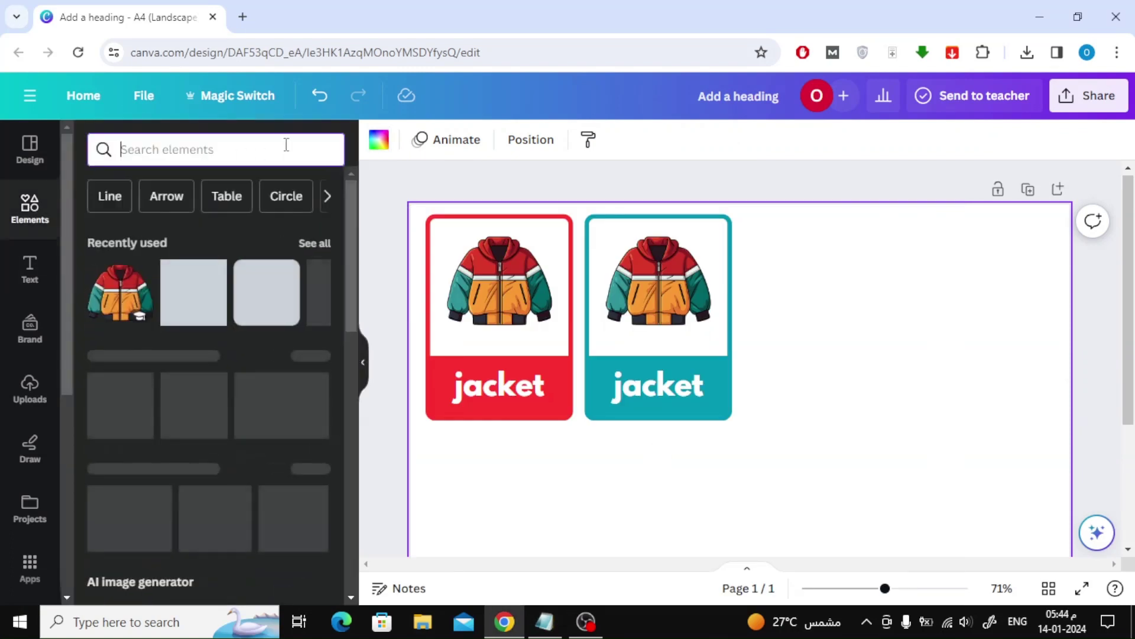
type("dress")
key("Return")
left_click(145, 195)
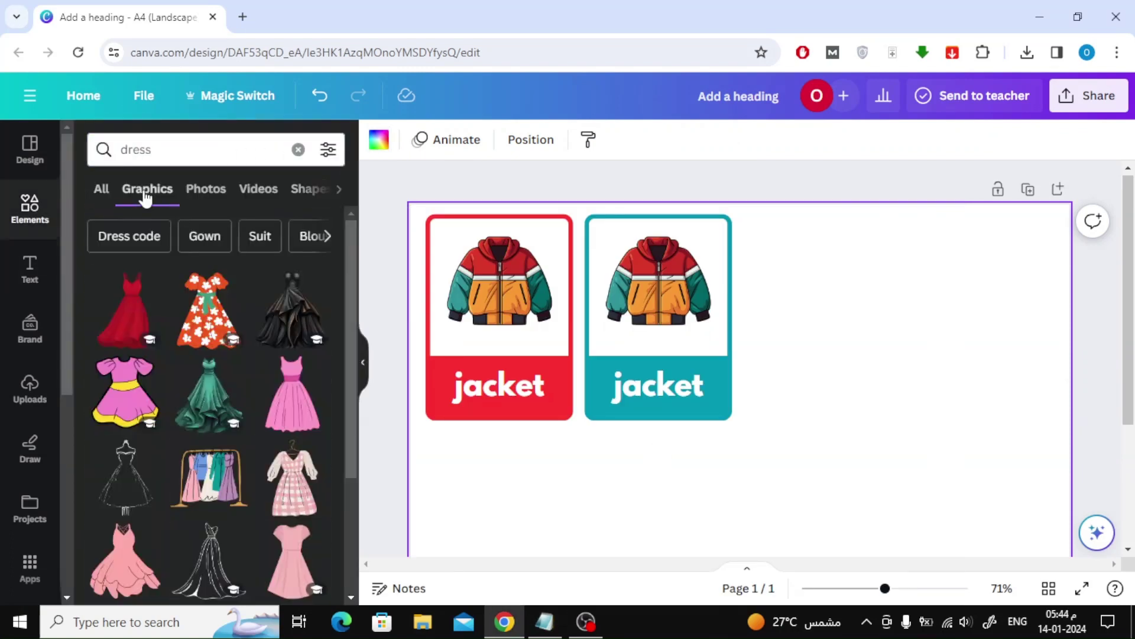
Step: Replace the jacket picture on the teal card with the pink and yellow dress graphic, shrunk to fit the white area
left_click(655, 298)
key("Delete")
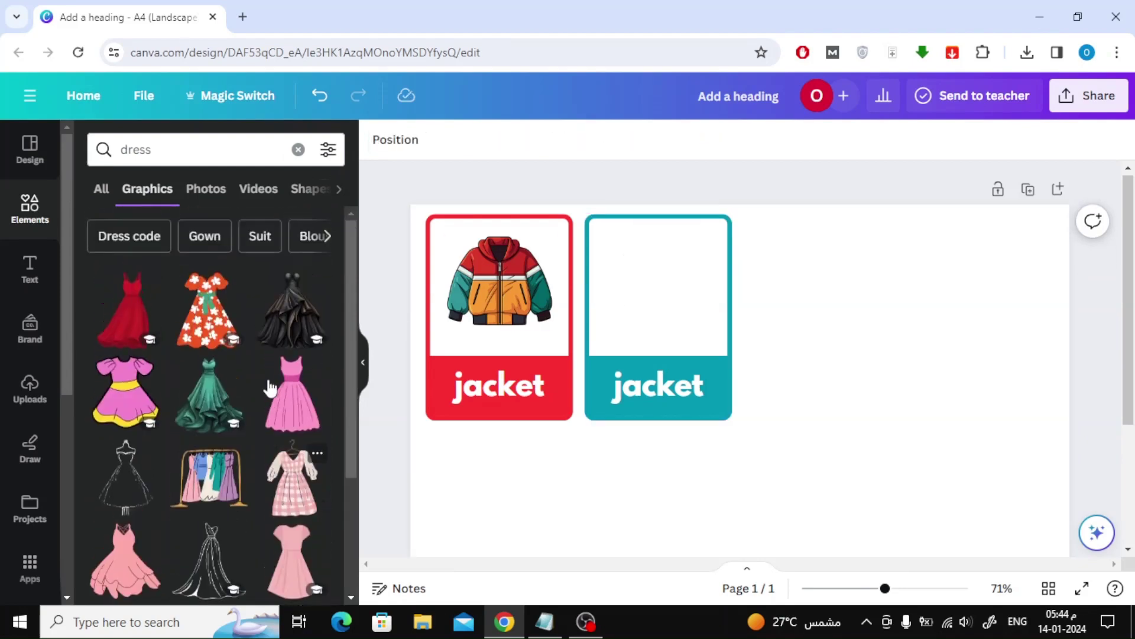
left_click(128, 388)
left_click_drag(823, 344, 762, 413)
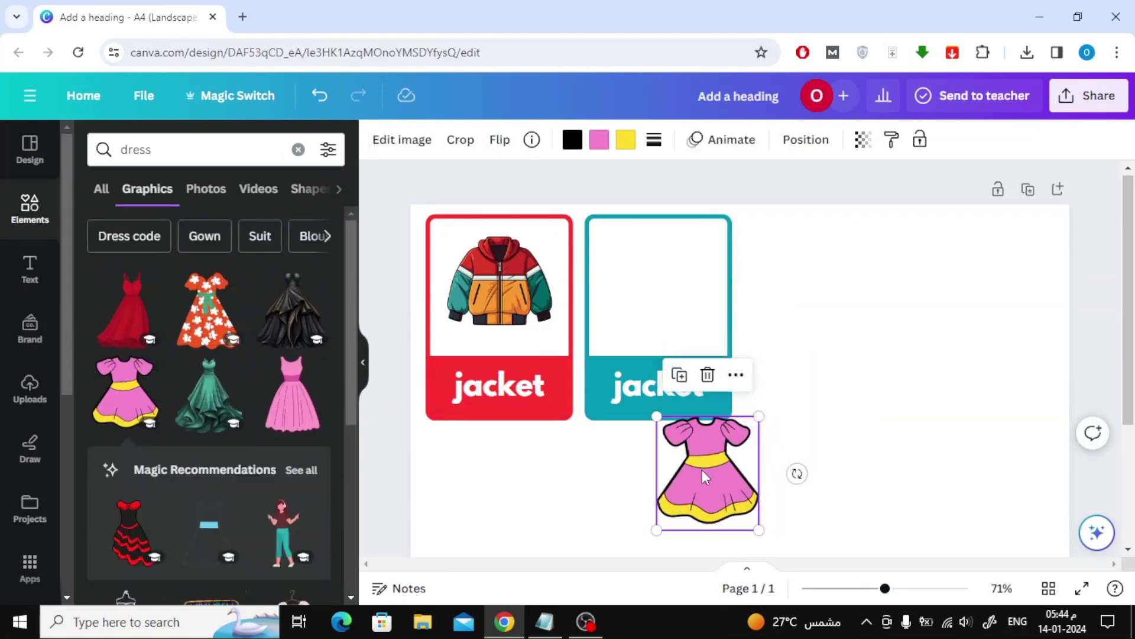
left_click_drag(703, 470, 654, 288)
Step: Change the teal card's label text to "dress"
key("ctrl+c")
left_click(214, 152)
double_click(643, 387)
key("ctrl+v")
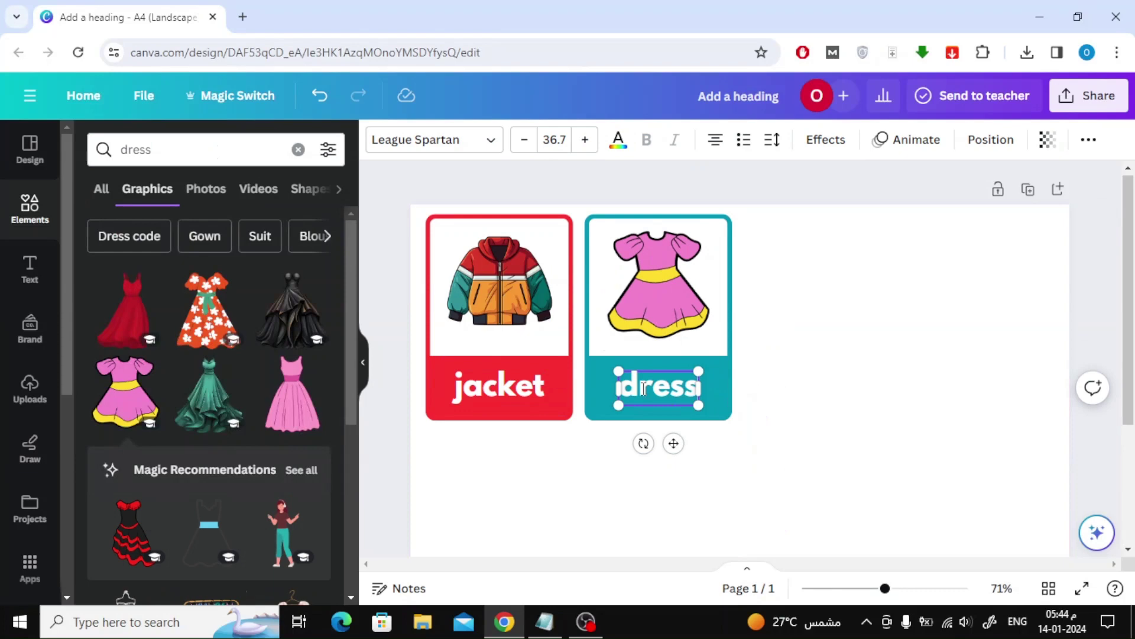
Step: Capitalise the labels on the first two cards as "Jacket" and "Dress"
left_click(465, 381)
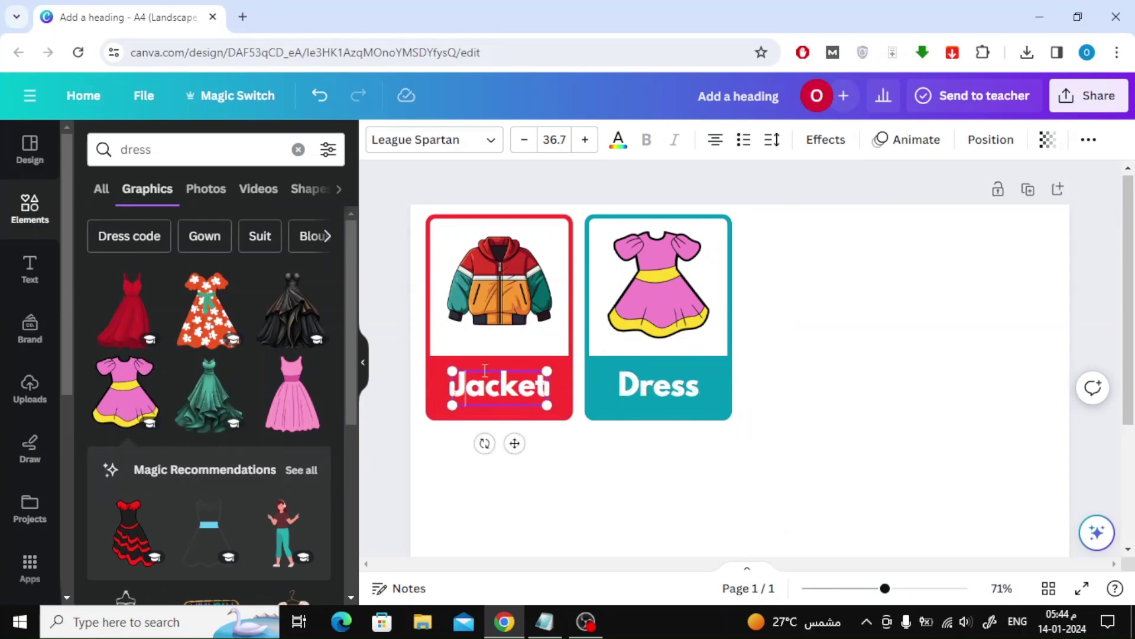
left_click(793, 471)
left_click(695, 386)
left_click(888, 347)
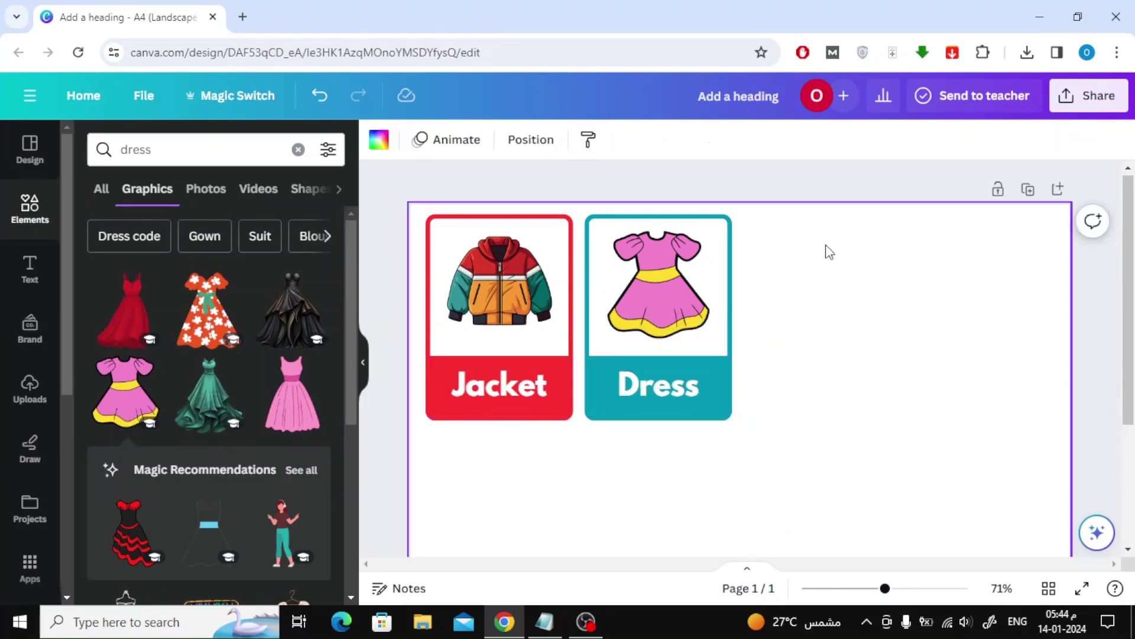
Step: Duplicate the whole teal dress card and place the copy beside it as the third card in the row
left_click(609, 383)
left_click(655, 465)
left_click_drag(698, 292, 836, 283)
left_click(666, 494)
Step: Search the graphics for "pants" from the Notepad list and replace the third card's dress picture with the grey-blue pants
left_click(545, 621)
key("alt+Tab")
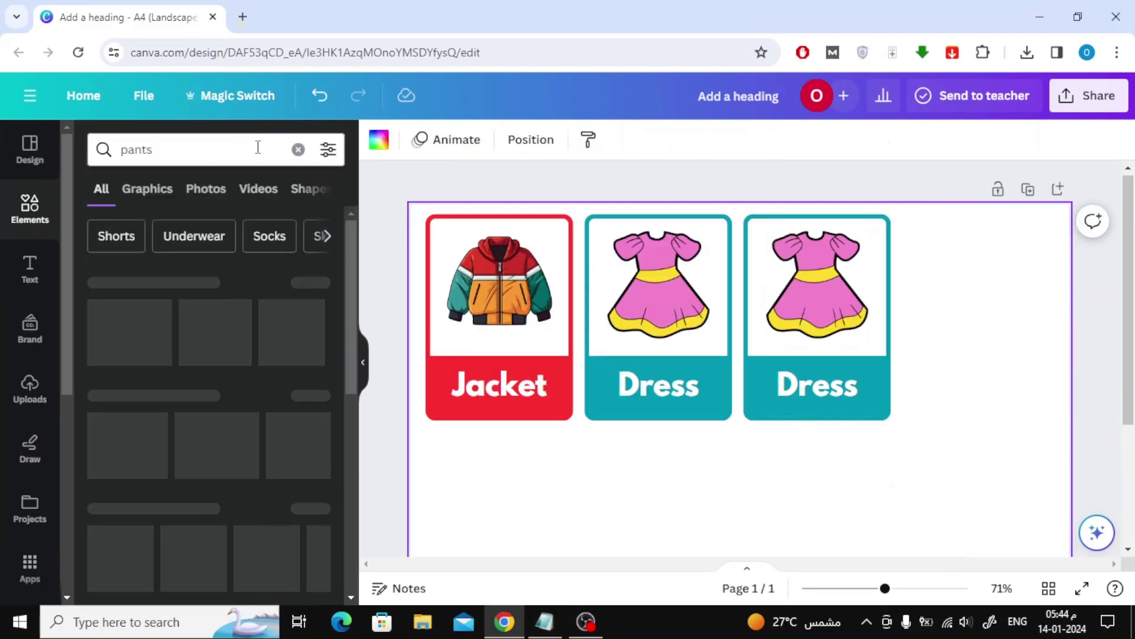
left_click(832, 272)
key("Delete")
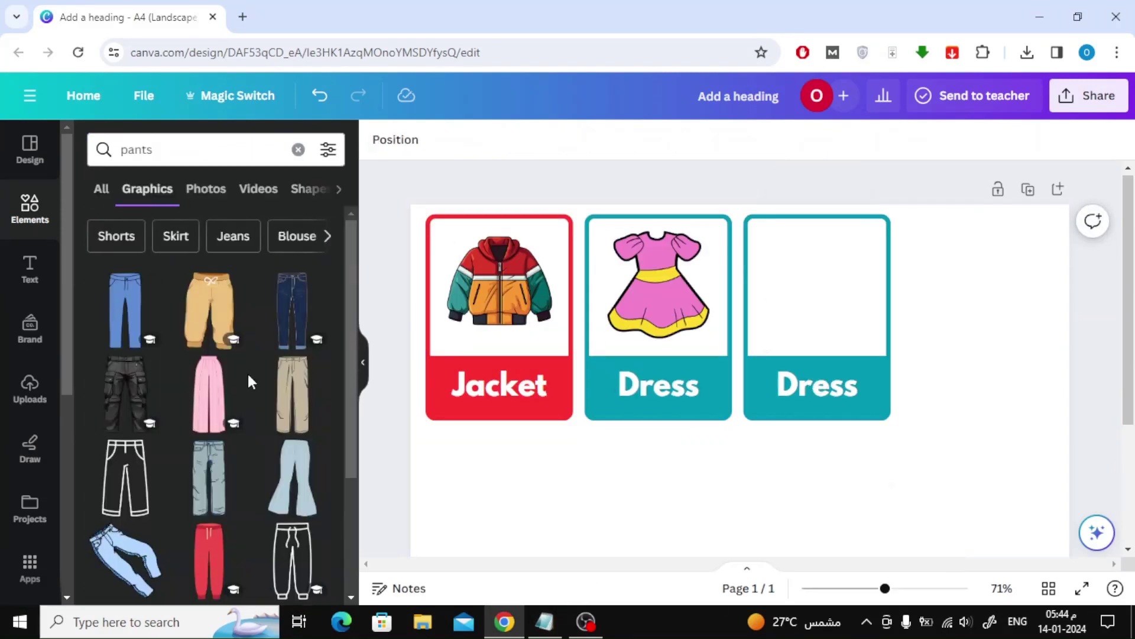
left_click_drag(210, 473, 816, 284)
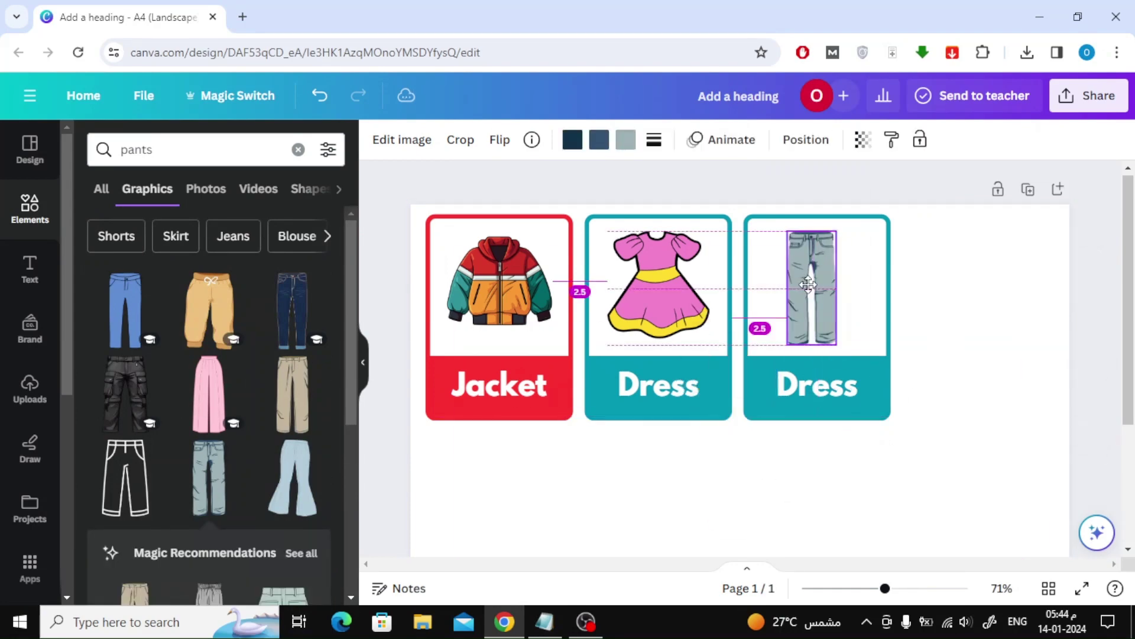
Step: Recolour the third card's border and label band to bright green
left_click(769, 223)
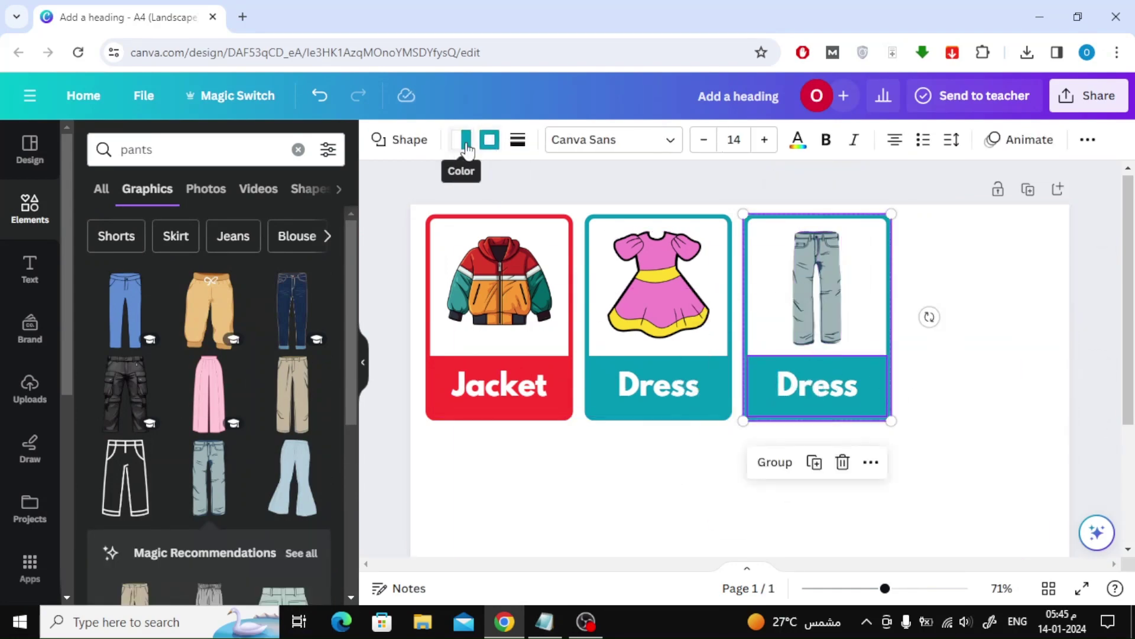
left_click(489, 139)
scroll(261, 398, "down", 3)
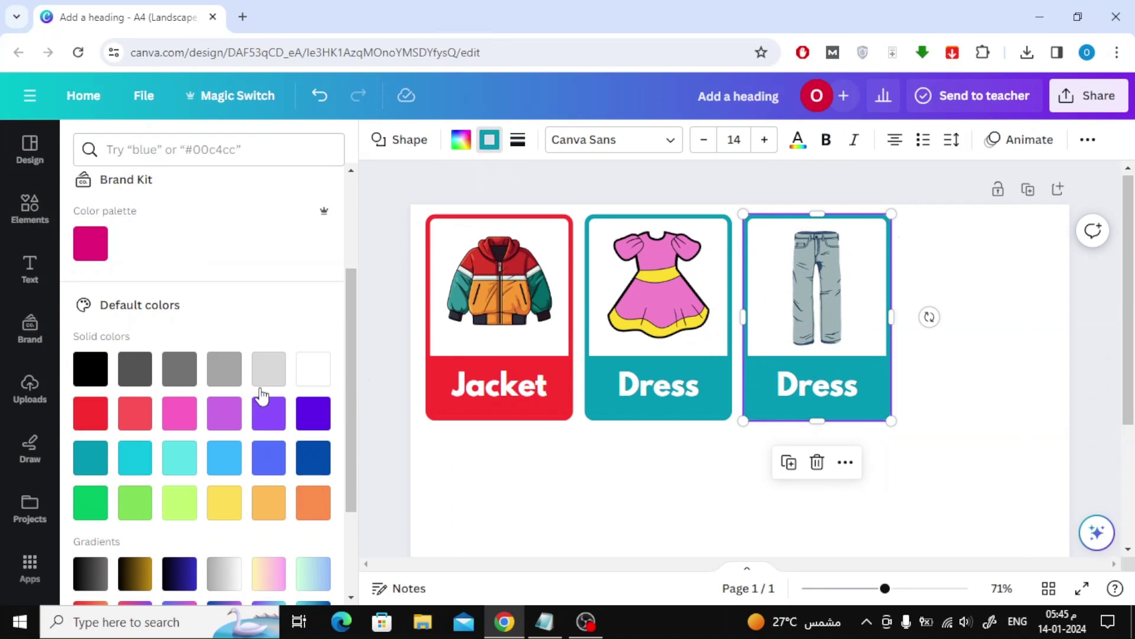
left_click(90, 502)
left_click(872, 399)
left_click(461, 140)
left_click(268, 240)
left_click(456, 449)
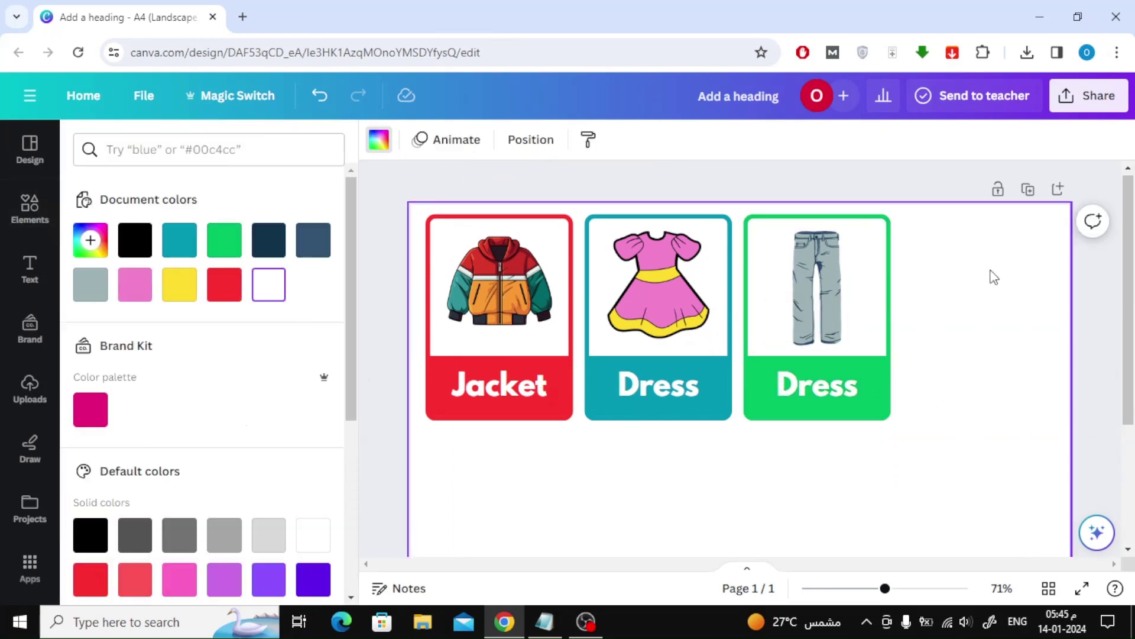
Step: Duplicate the green pants card and place the copy beside it as the fourth card in the row
left_click_drag(985, 239, 781, 497)
left_click(808, 463)
left_click_drag(988, 282, 1003, 284)
left_click(702, 463)
Step: Take "coat" from the Notepad list, set it as the fourth card's label and search the graphics for it
left_click(544, 622)
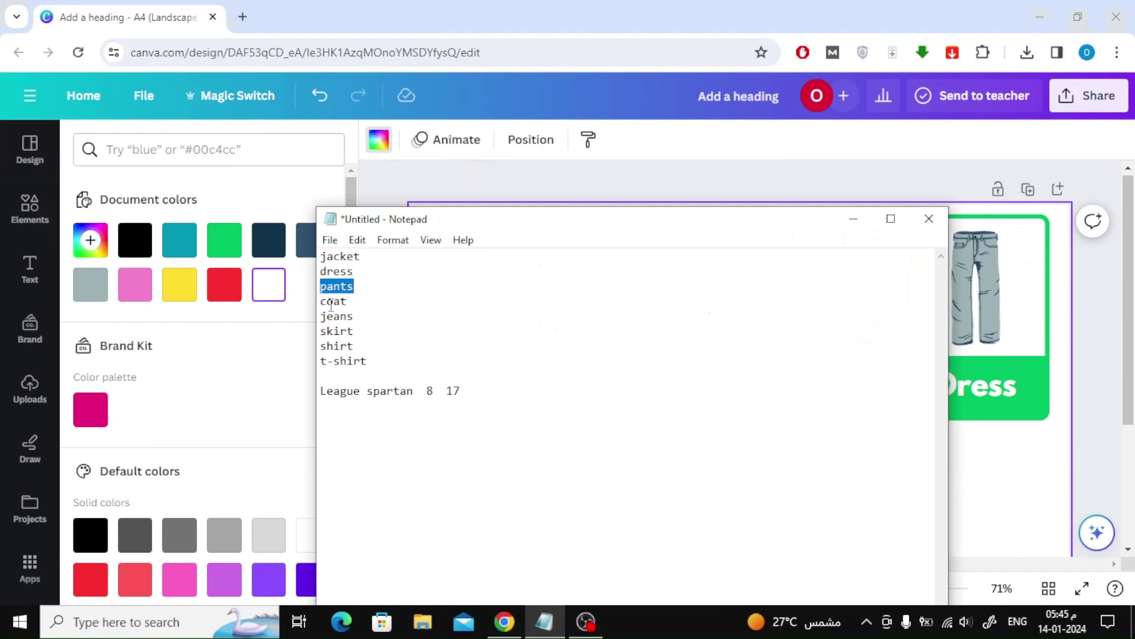
left_click(855, 224)
double_click(977, 391)
left_click(300, 151)
type("coat")
key("Return")
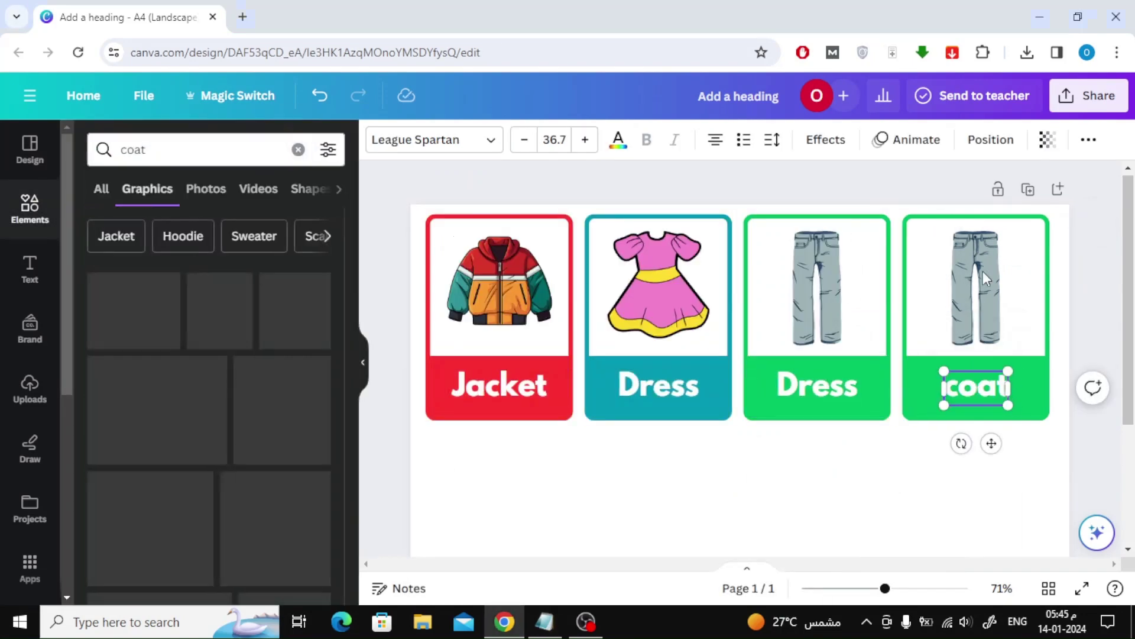
Step: Replace the pants picture on the fourth card with the pink hooded coat graphic, sized and centred in the white area
left_click(982, 274)
key("Delete")
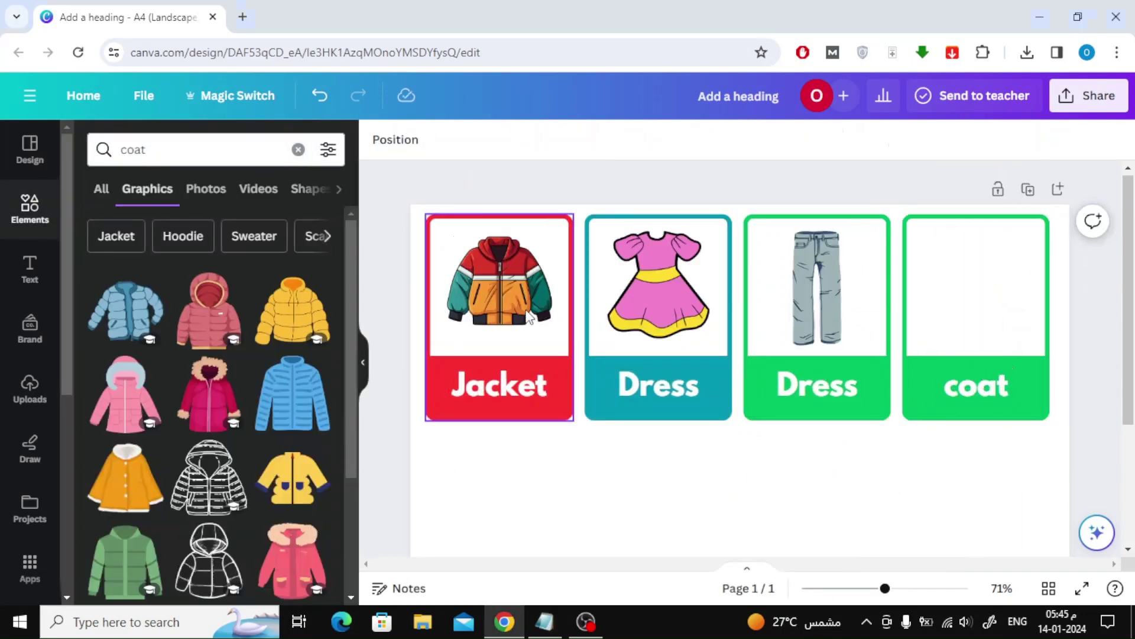
left_click(201, 312)
left_click_drag(816, 336, 745, 431)
left_click_drag(707, 479, 952, 286)
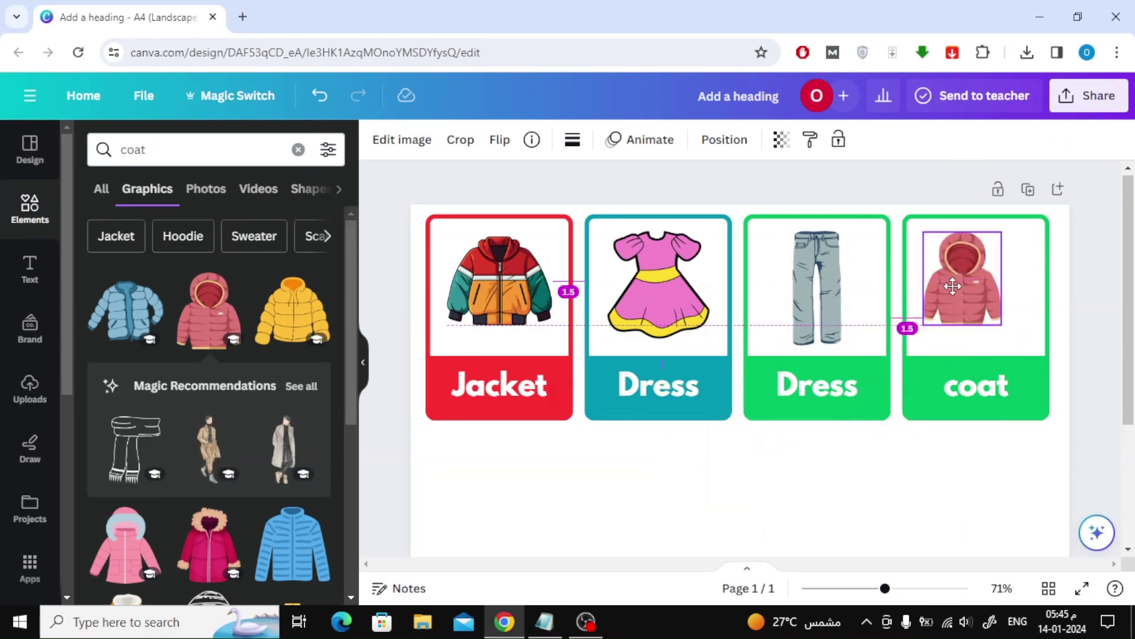
left_click_drag(1004, 327, 1022, 348)
left_click(638, 515)
left_click_drag(975, 308, 982, 306)
left_click(669, 474)
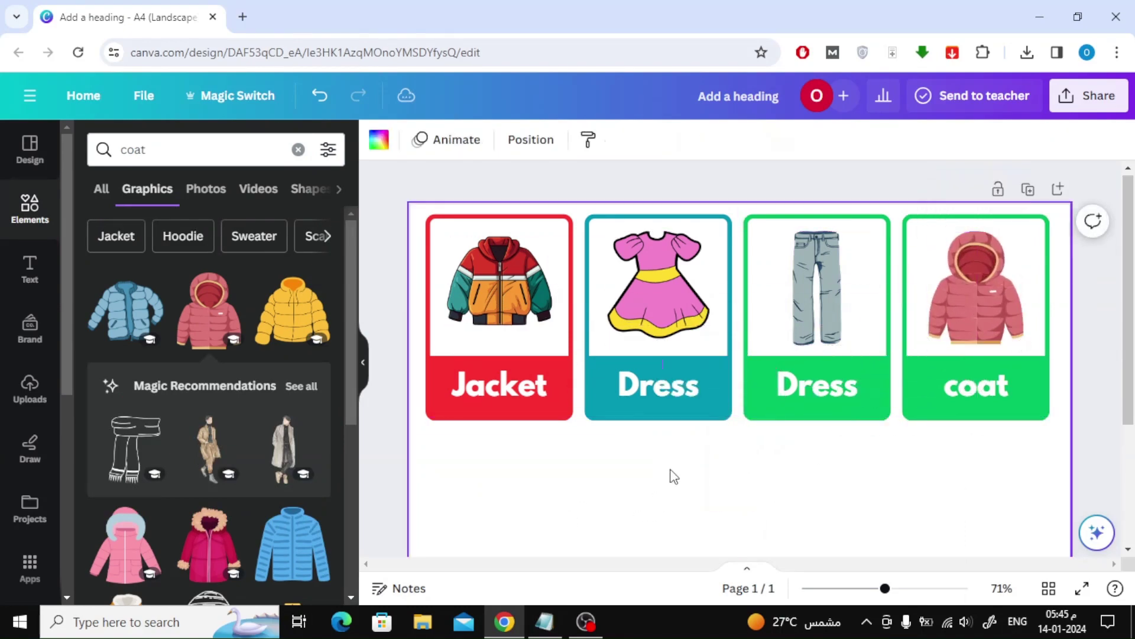
Step: Reduce the font size of all four card labels together to 30.7
left_click(521, 389)
left_click(657, 392, "shift")
left_click(817, 385, "shift")
left_click(975, 386, "shift")
left_click(525, 140)
left_click(524, 140)
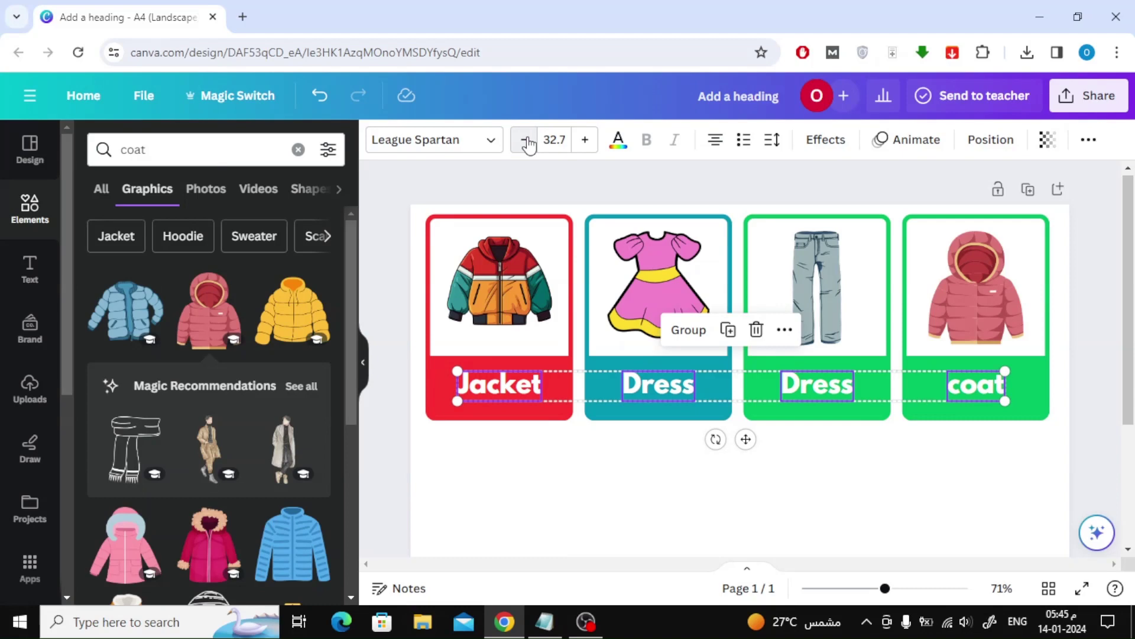
left_click(529, 486)
Step: Duplicate the red jacket card and place the copy directly below it to start a second row
scroll(512, 463, "down", 1)
scroll(492, 441, "up", 1)
left_click_drag(436, 464, 541, 306)
left_click(497, 462)
scroll(646, 451, "down", 3)
left_click(740, 364)
scroll(740, 363, "up", 2)
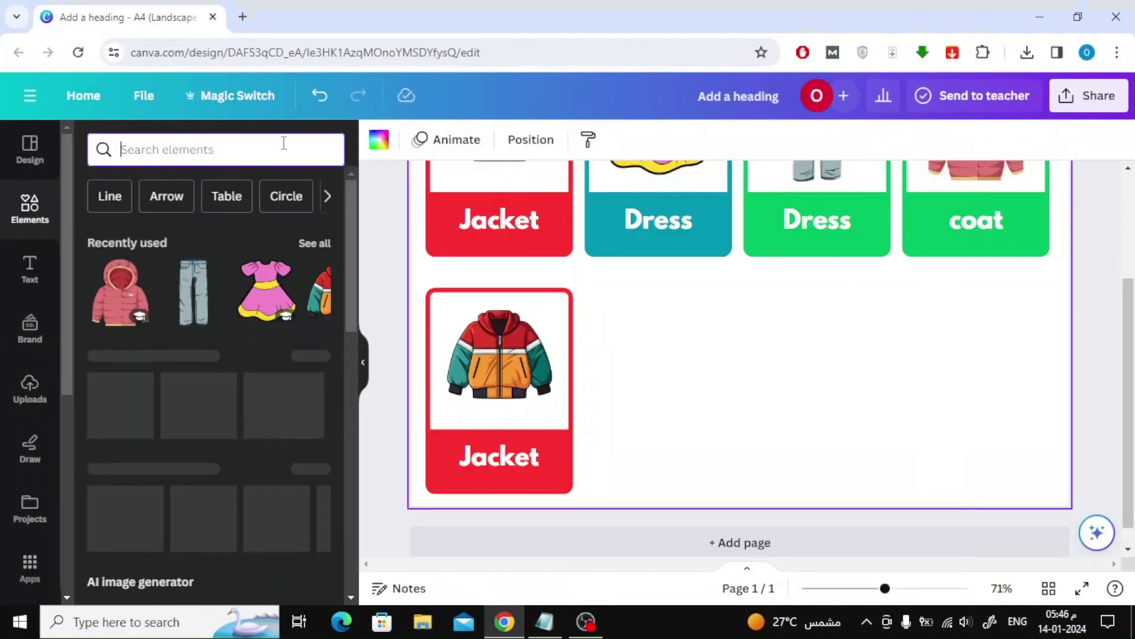
Step: Search the elements for "jeans", limited to graphics, and delete the jacket picture from the second-row card
type("jeans")
left_click(151, 188)
left_click(503, 349)
key("Delete")
scroll(646, 499, "up", 2)
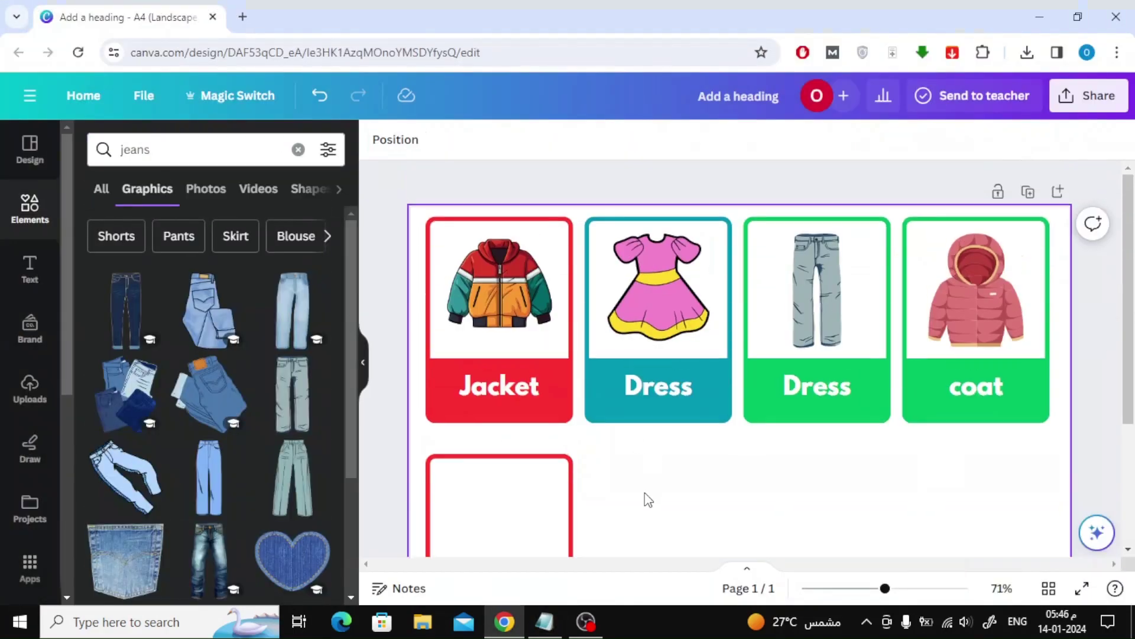
Step: Place the light blue jeans graphic on the second-row card, shrunk to fit, and change the label to "jeans"
scroll(647, 499, "down", 2)
left_click_drag(274, 319, 700, 388)
left_click_drag(786, 183, 700, 375)
left_click_drag(662, 461, 510, 365)
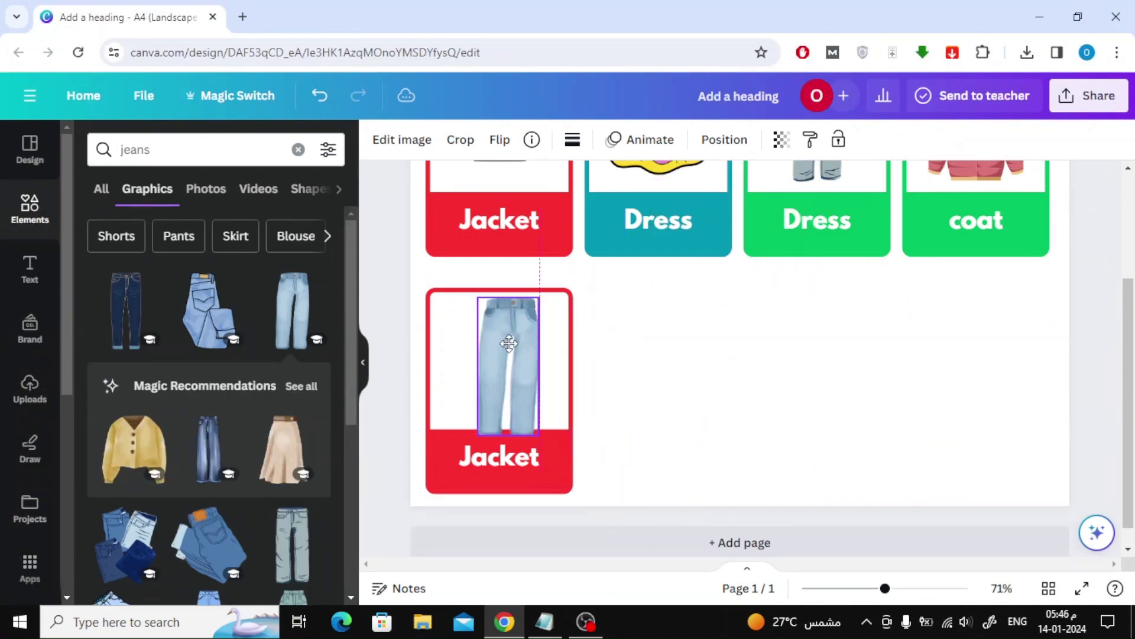
mouse_move(537, 299)
left_mouse_down()
mouse_move(531, 319)
mouse_move(520, 301)
left_mouse_up()
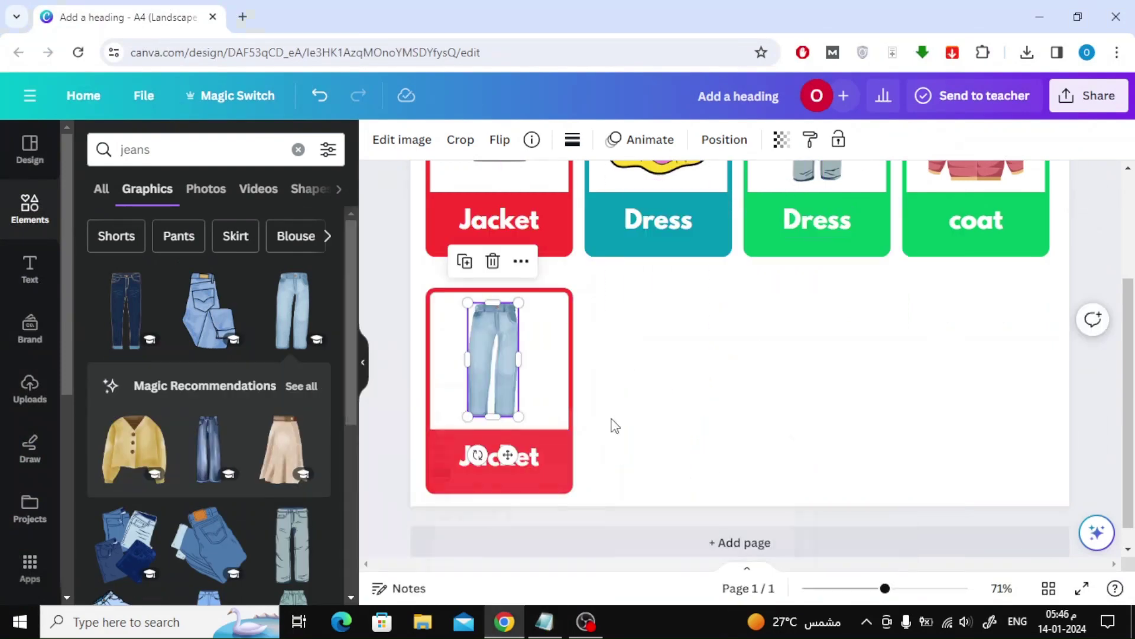
left_click(528, 467)
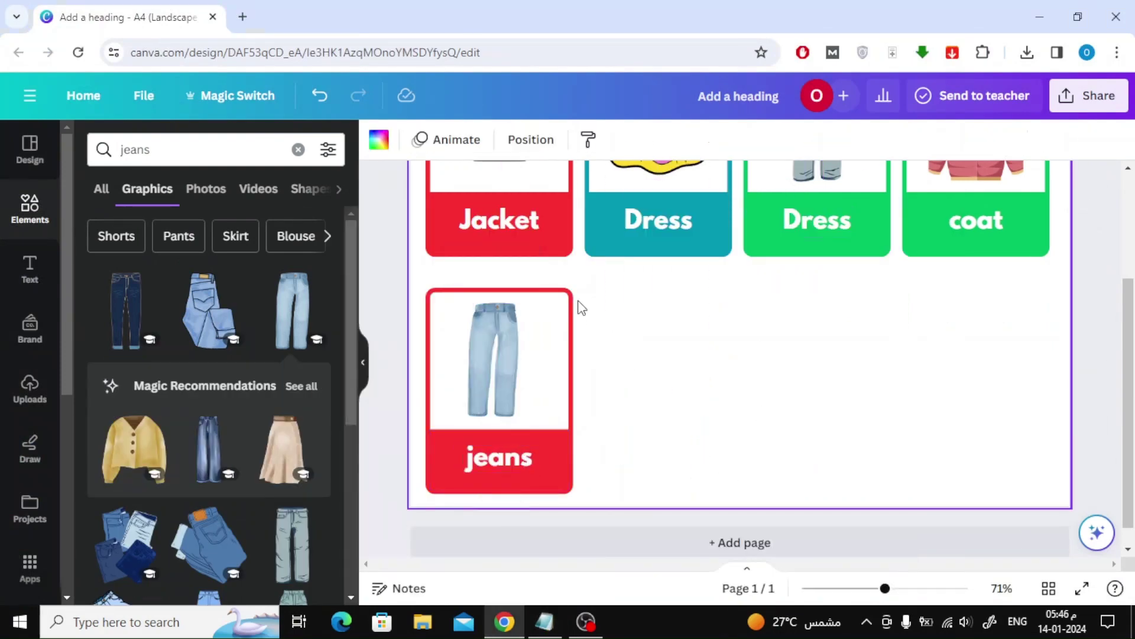
Step: Recolour the jeans card's border and label band to violet
left_click(559, 304)
left_click(489, 139)
scroll(276, 373, "down", 2)
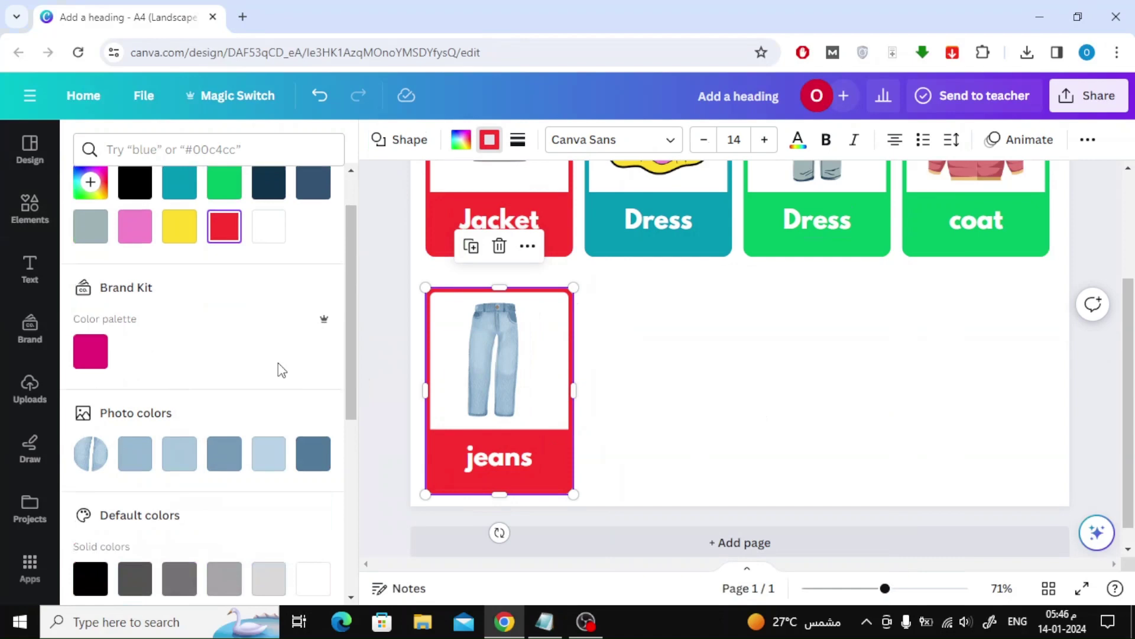
scroll(269, 390, "down", 3)
left_click(268, 355)
left_click(565, 441)
left_click(460, 140)
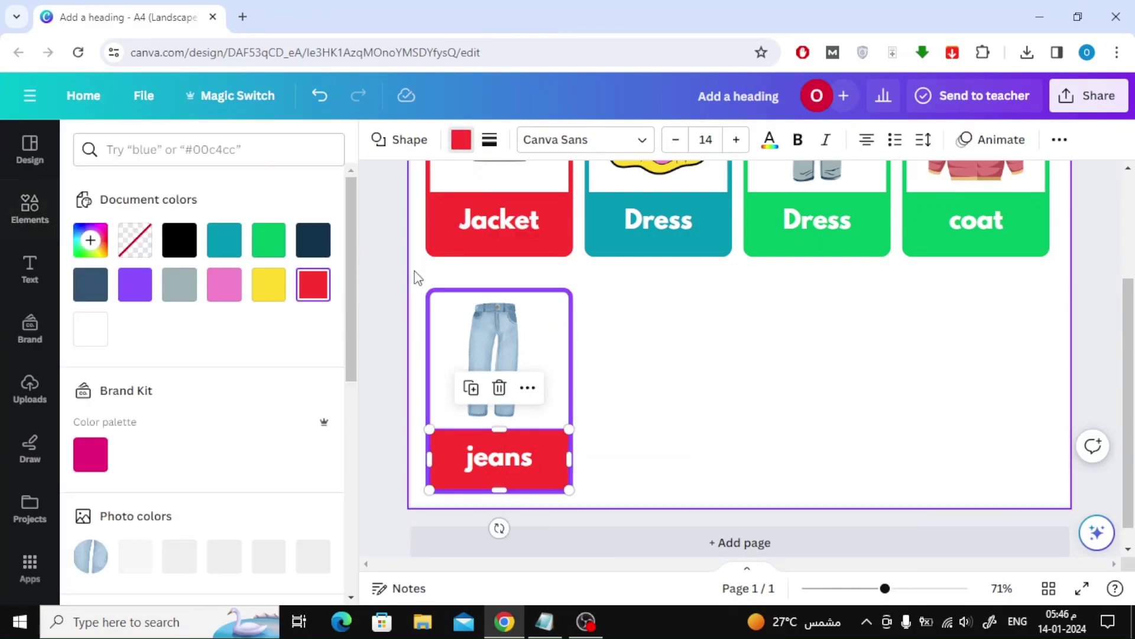
left_click(135, 283)
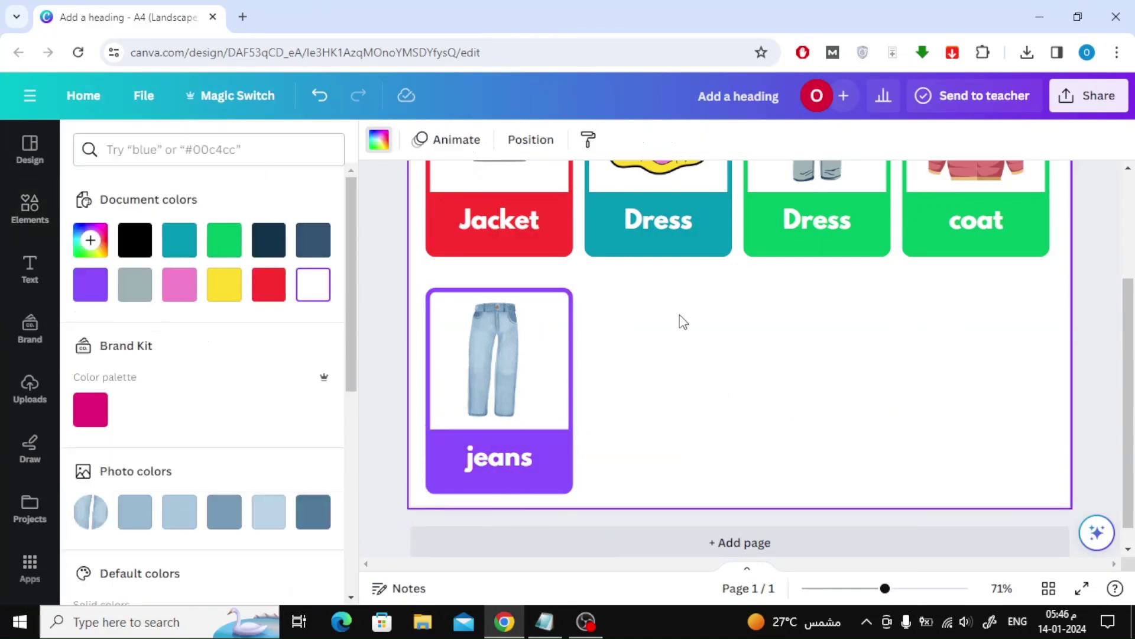
Step: Duplicate the violet jeans card and place the copy beside it in the second row
left_click_drag(674, 306, 453, 551)
left_click(497, 247)
left_click_drag(551, 344, 702, 334)
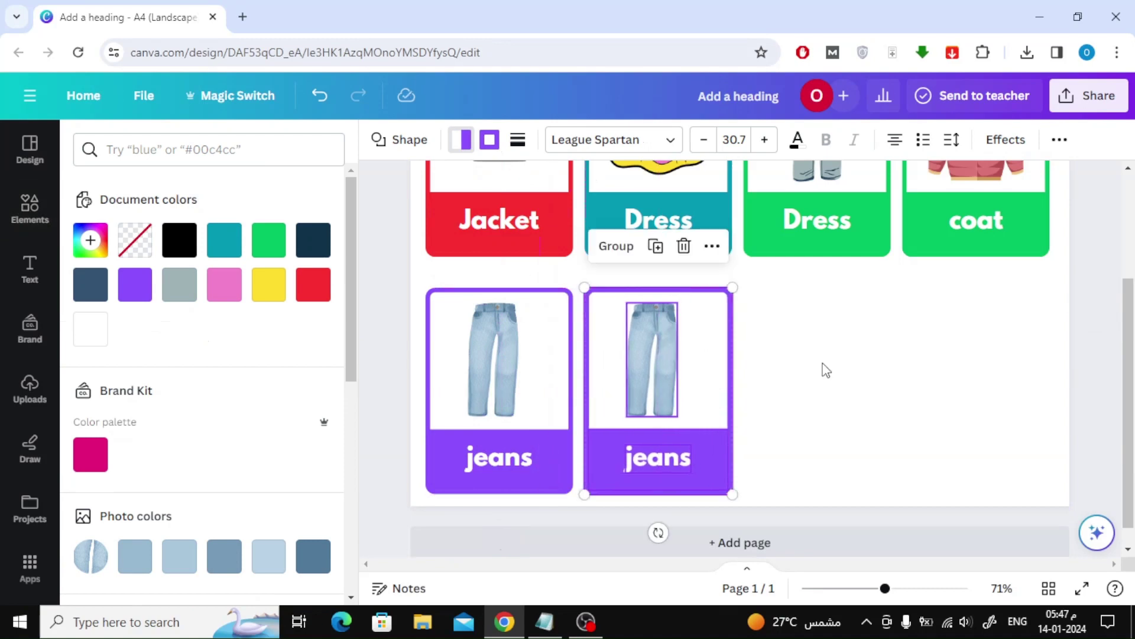
left_click(824, 368)
Step: Search the graphics for "skirt" from the Notepad list and delete the jeans picture from the copied card
left_click(545, 621)
double_click(344, 331)
key("ctrl+c")
left_click(29, 208)
left_click(214, 150)
key("ctrl+v")
key("Return")
left_click(651, 355)
key("Delete")
left_click(147, 191)
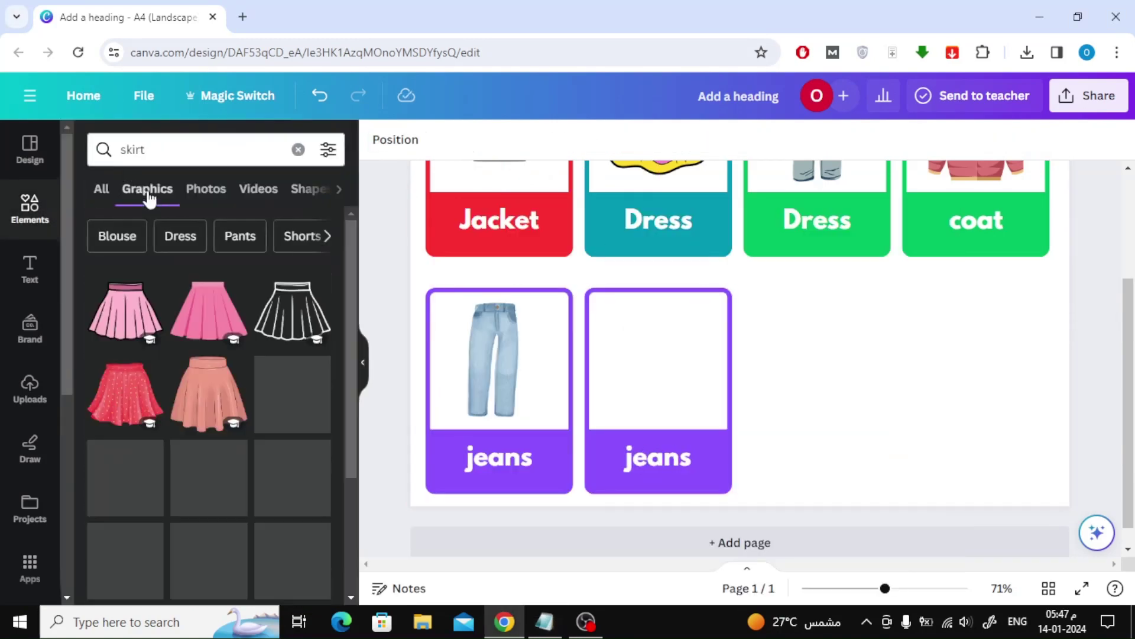
Step: Place the pink pleated skirt graphic on the empty card, shrunk to fit, and change the label to "skirt"
left_click(126, 311)
left_click_drag(862, 181, 715, 294)
left_click_drag(654, 337, 643, 366)
left_click(601, 524)
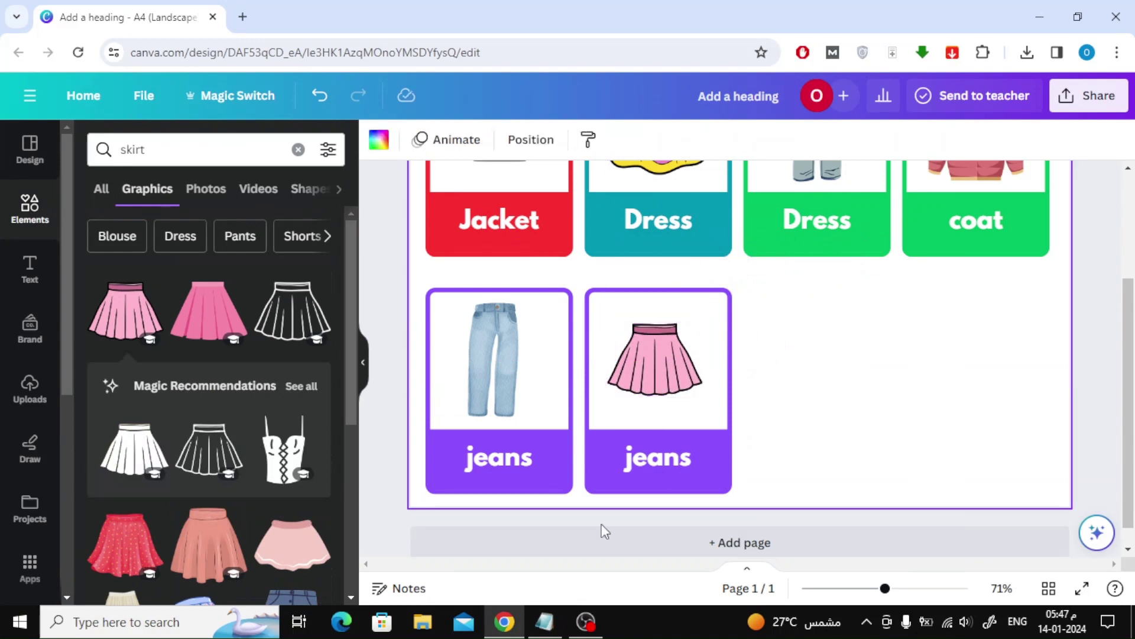
double_click(658, 457)
key("ctrl+v")
left_click(899, 355)
Step: Recolour the skirt card's border and label band to the same light yellow
left_click(726, 296)
left_click(489, 140)
scroll(261, 429, "down", 5)
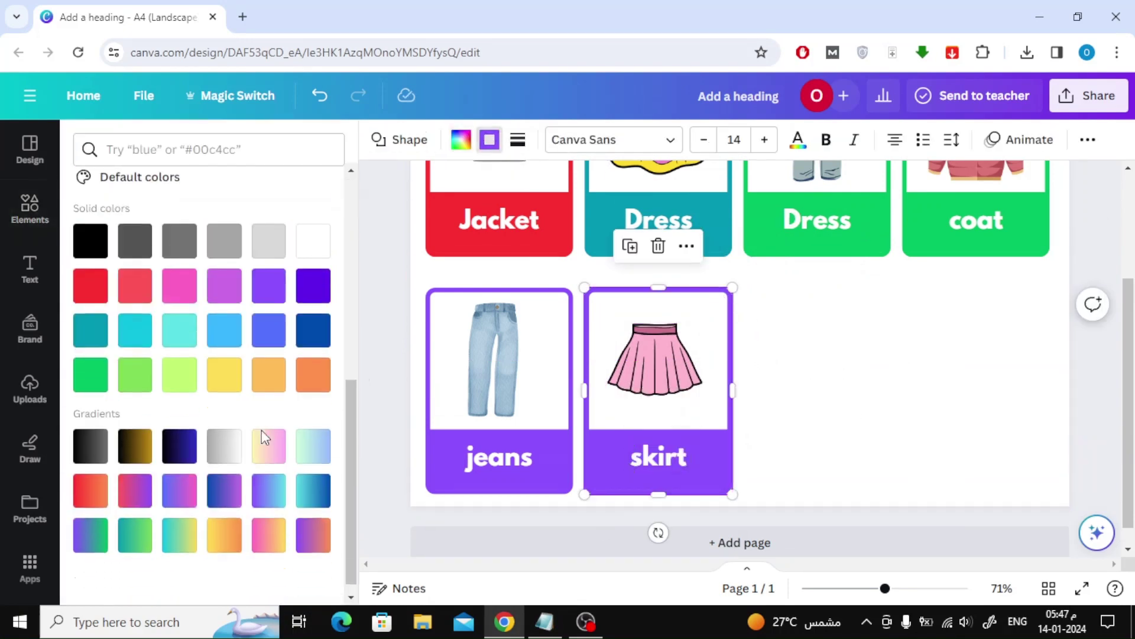
scroll(262, 429, "down", 1)
left_click(224, 366)
left_click(658, 467)
left_click(461, 140)
left_click(89, 333)
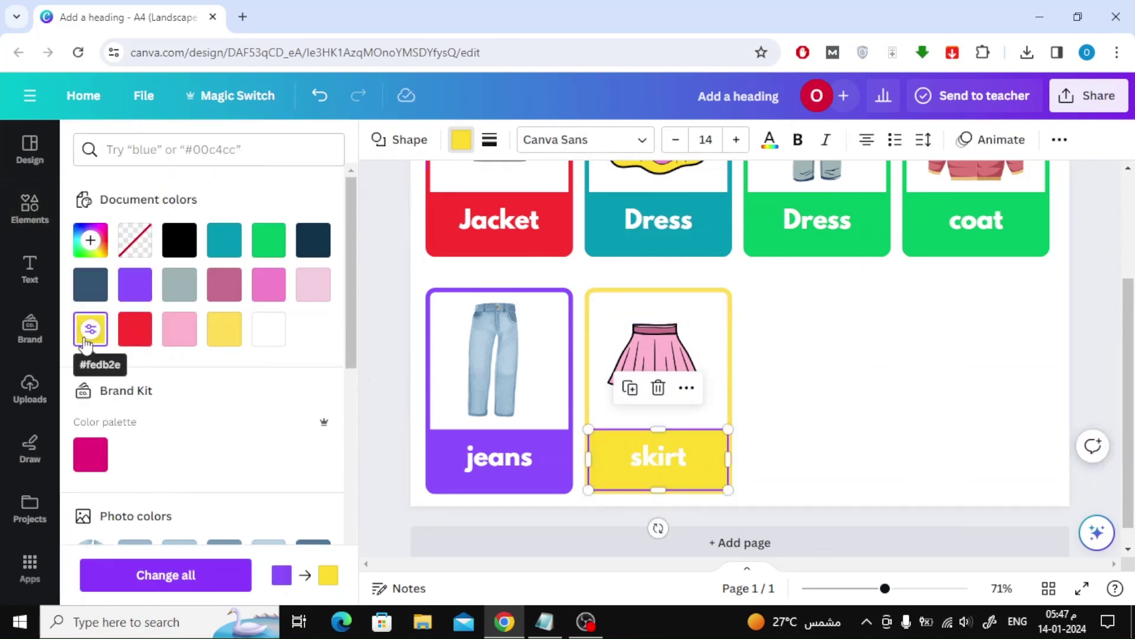
left_click(224, 342)
left_click(917, 384)
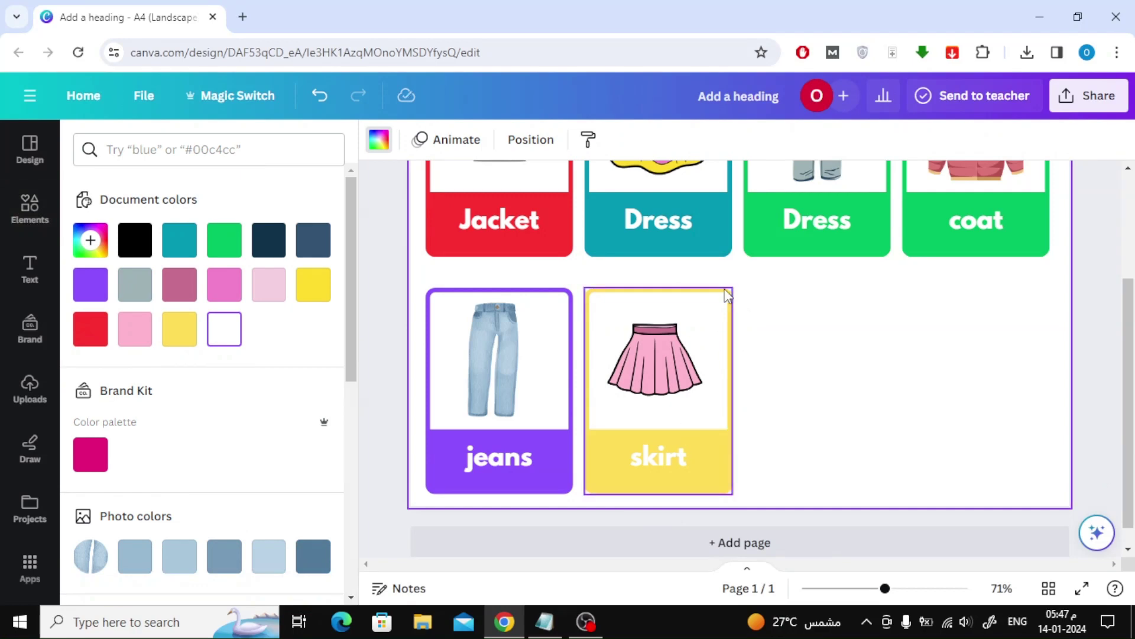
left_click(587, 411)
left_click(89, 329)
left_click(319, 97)
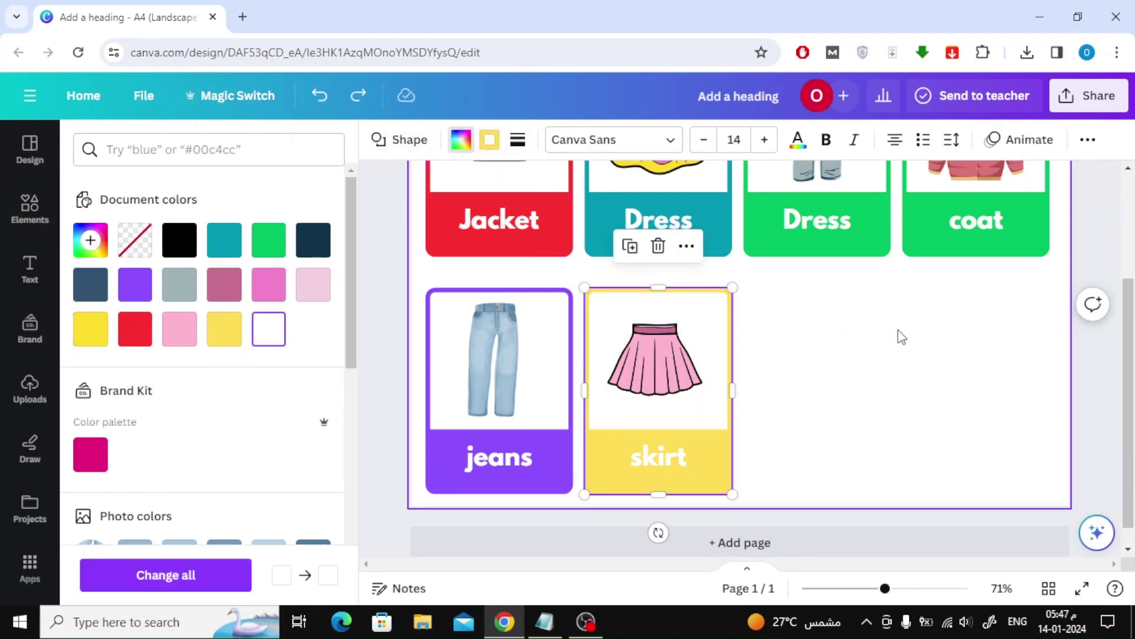
Step: Duplicate the yellow skirt card and align the copy beside it as the third card in the second row
left_click(898, 336)
scroll(907, 380, "up", 2)
scroll(879, 332, "down", 2)
left_click(664, 418)
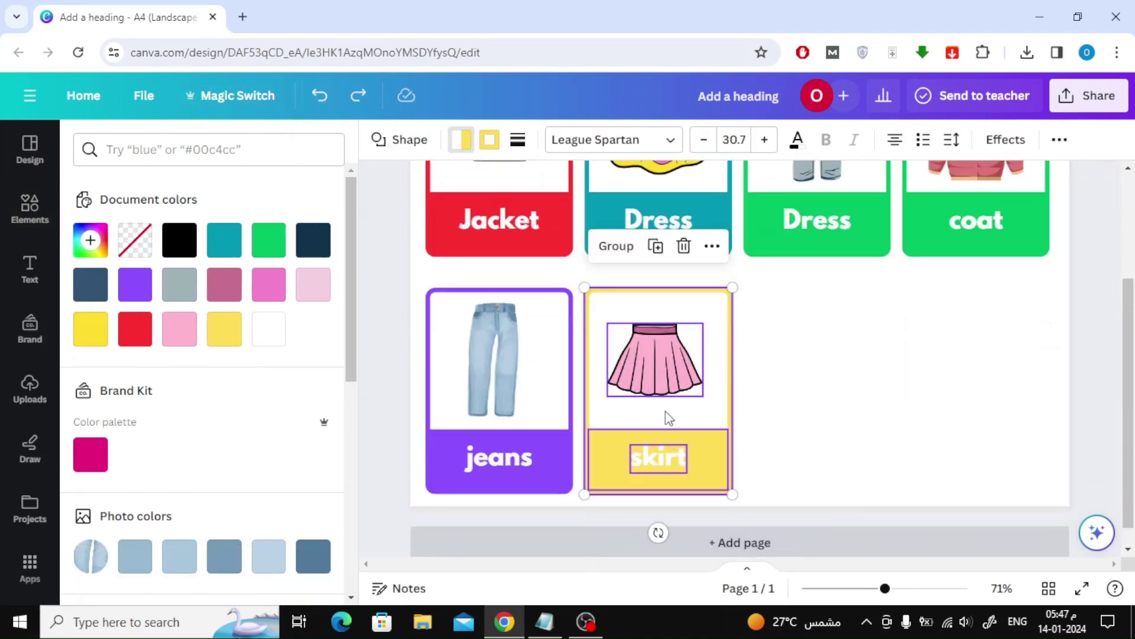
left_click_drag(664, 418, 819, 362)
scroll(913, 384, "up", 2)
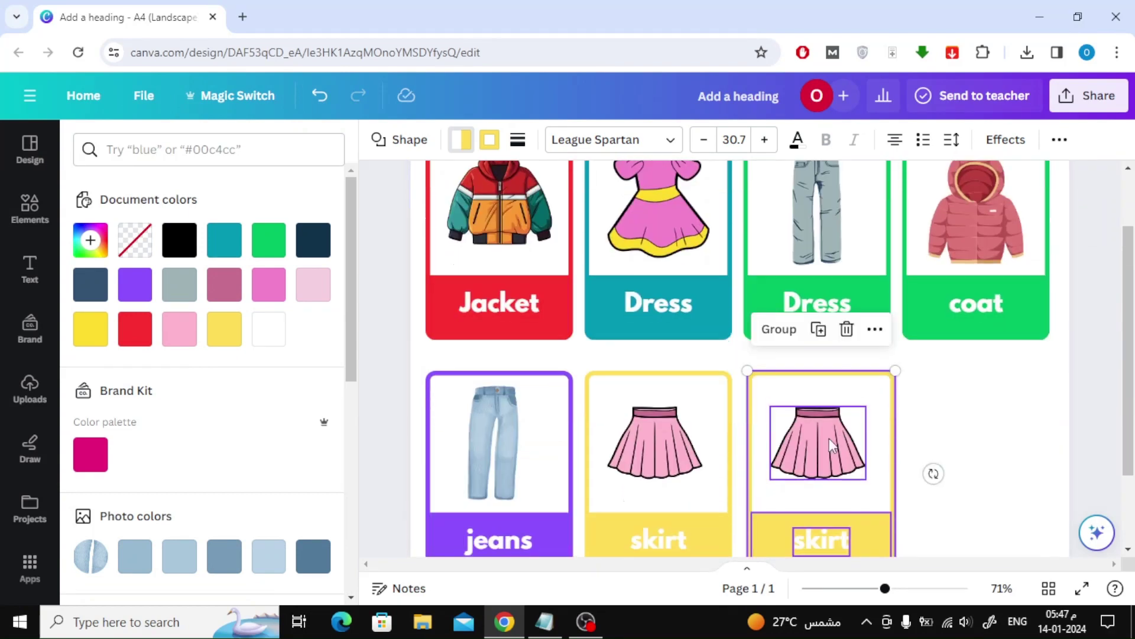
left_click_drag(830, 449, 826, 450)
left_click(956, 464)
Step: Take the next word, "shirt", from the Notepad list and search the elements for it
scroll(956, 464, "down", 2)
left_click(548, 620)
double_click(335, 346)
left_click(29, 208)
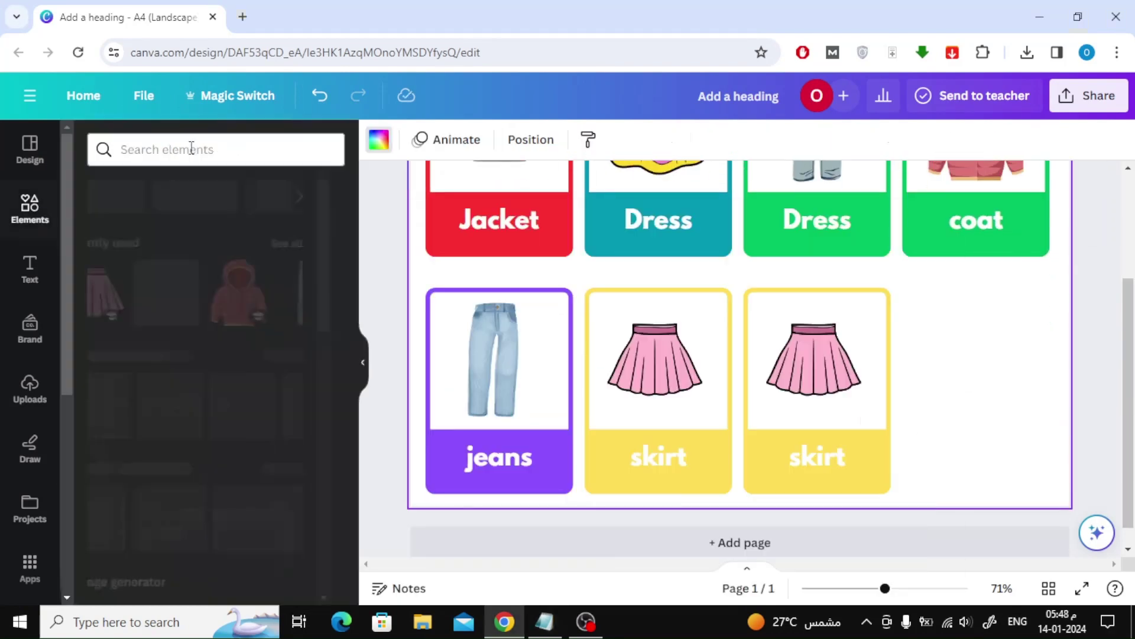
left_click(190, 148)
type("shirt")
key("Return")
Step: Change the copied yellow card's label to "shirt" and delete its skirt picture
double_click(817, 456)
type("shirt")
left_click(812, 361)
key("Delete")
Step: Limit the results to graphics and place the maroon shirt on the empty card, shrunk to fit the white area
left_click(147, 188)
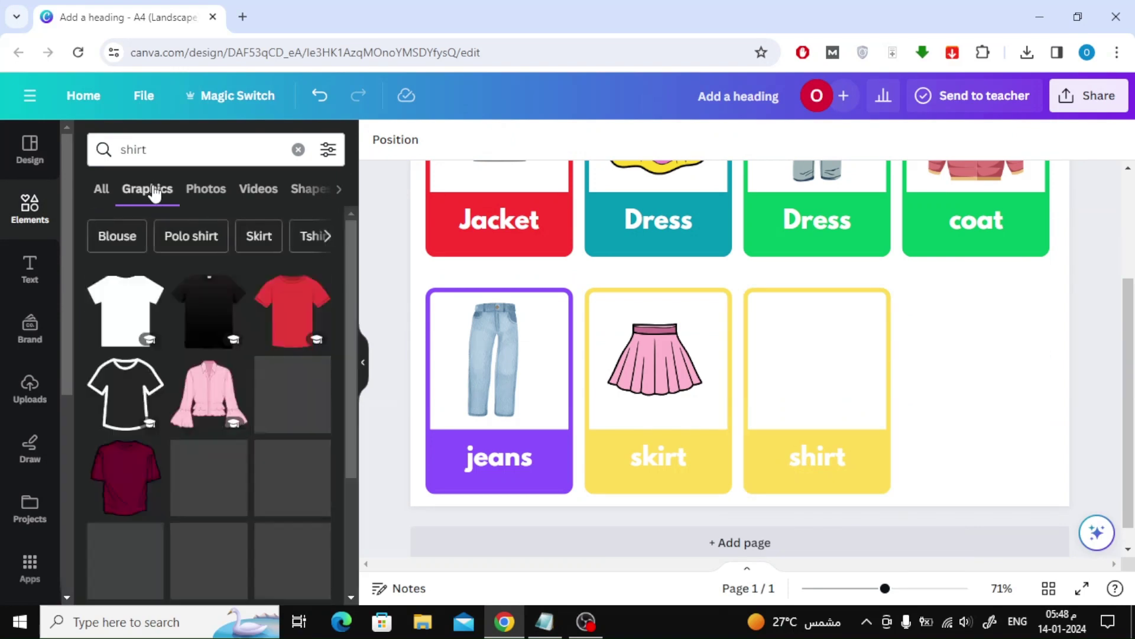
left_click(125, 476)
left_click_drag(831, 180, 801, 323)
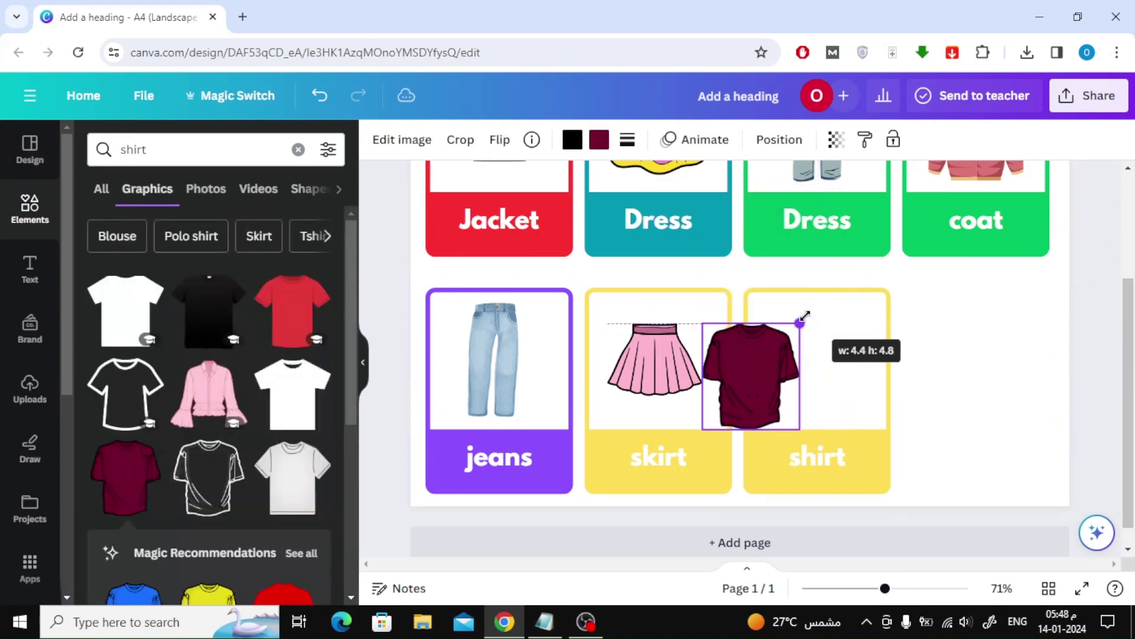
left_click_drag(747, 367, 808, 355)
left_click(902, 301)
Step: Recolour the shirt card's border and label background from yellow to dark blue
left_click(887, 298)
left_click(489, 139)
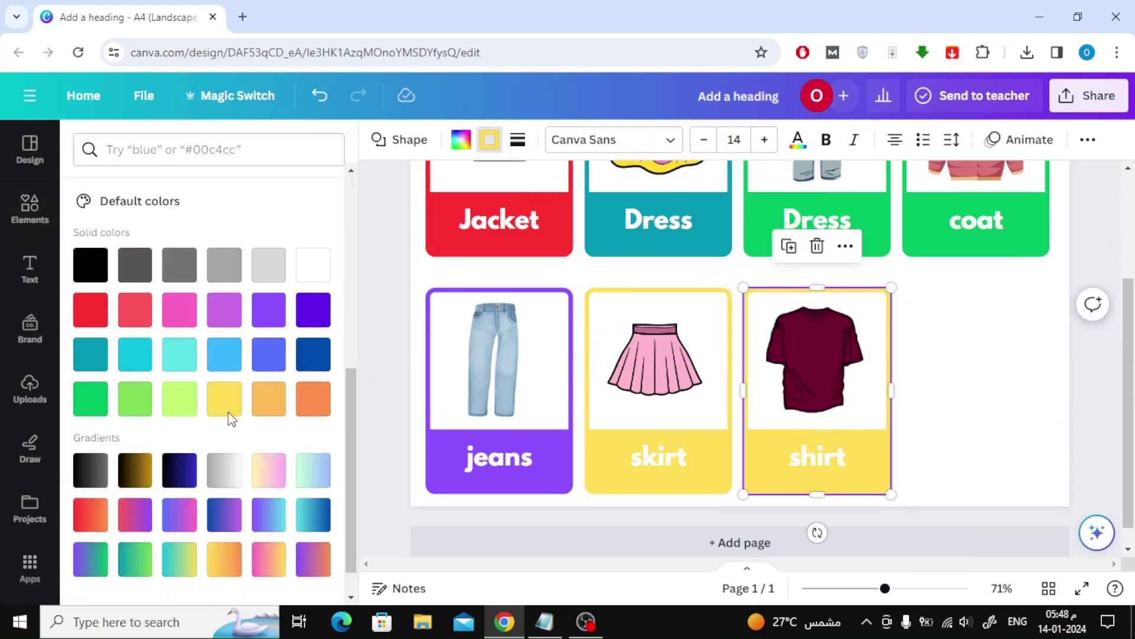
scroll(201, 355, "down", 1)
left_click(312, 314)
left_click(869, 450)
left_click(461, 139)
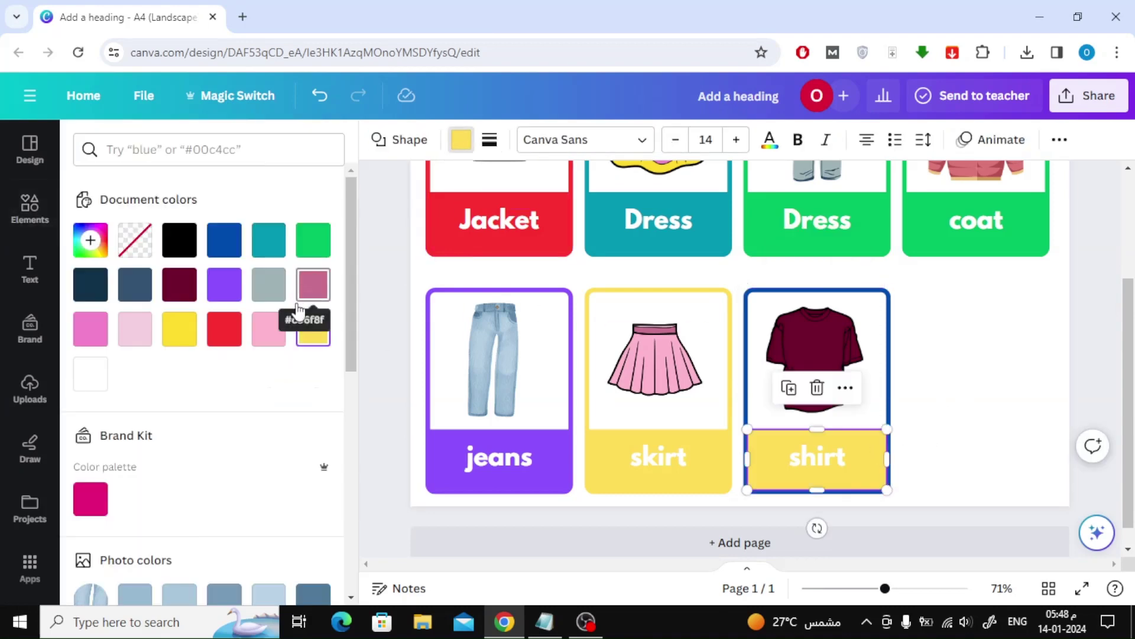
left_click(224, 243)
left_click(911, 417)
Step: Duplicate the whole blue shirt card and align the copy beside it as the fourth card in the second row
scroll(1072, 345, "up", 3)
scroll(1005, 337, "down", 3)
left_click_drag(941, 319, 810, 455)
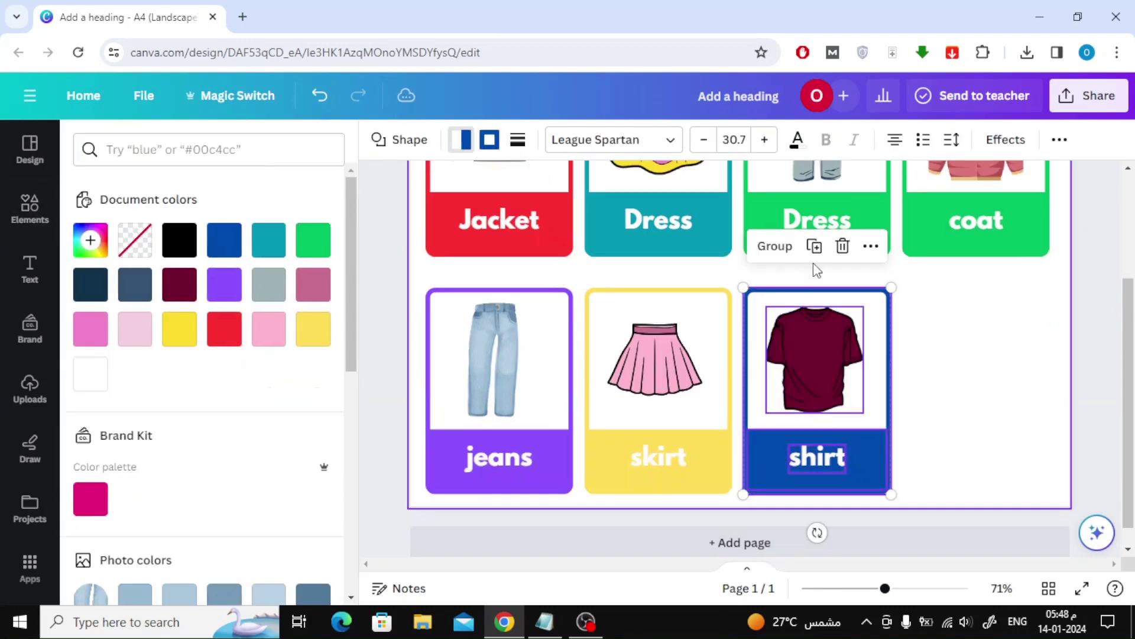
left_click(815, 246)
left_click_drag(832, 396, 984, 385)
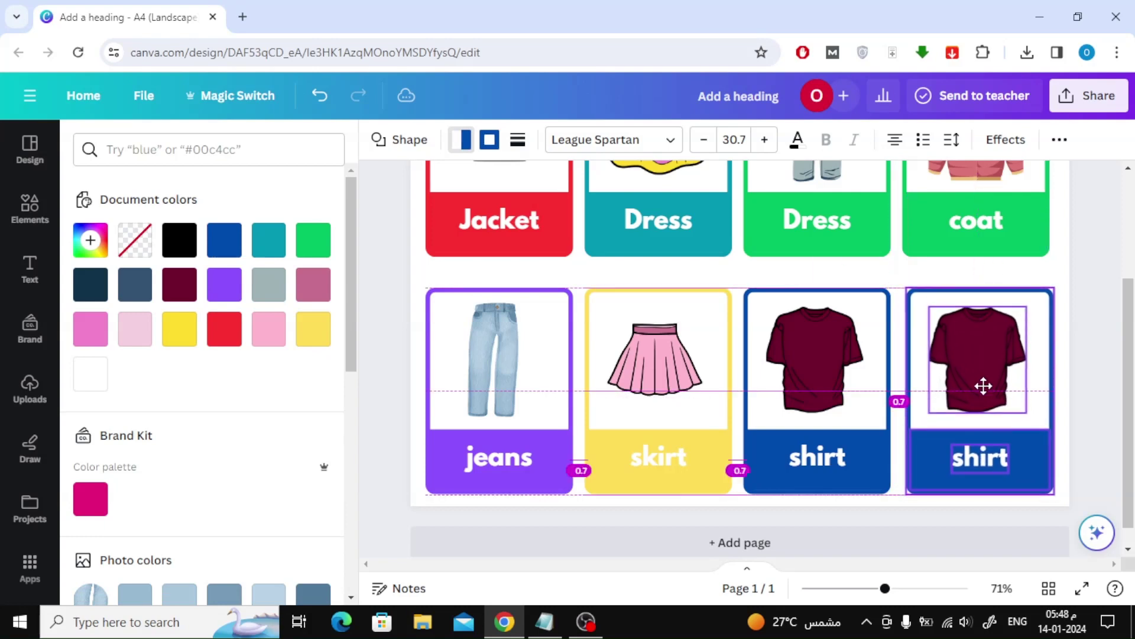
Step: Copy the next word, "t-shirt", from the Notepad list and search the elements for it
left_click(544, 621)
key("ctrl+c")
left_click(266, 150)
key("ctrl+a")
key("ctrl+v")
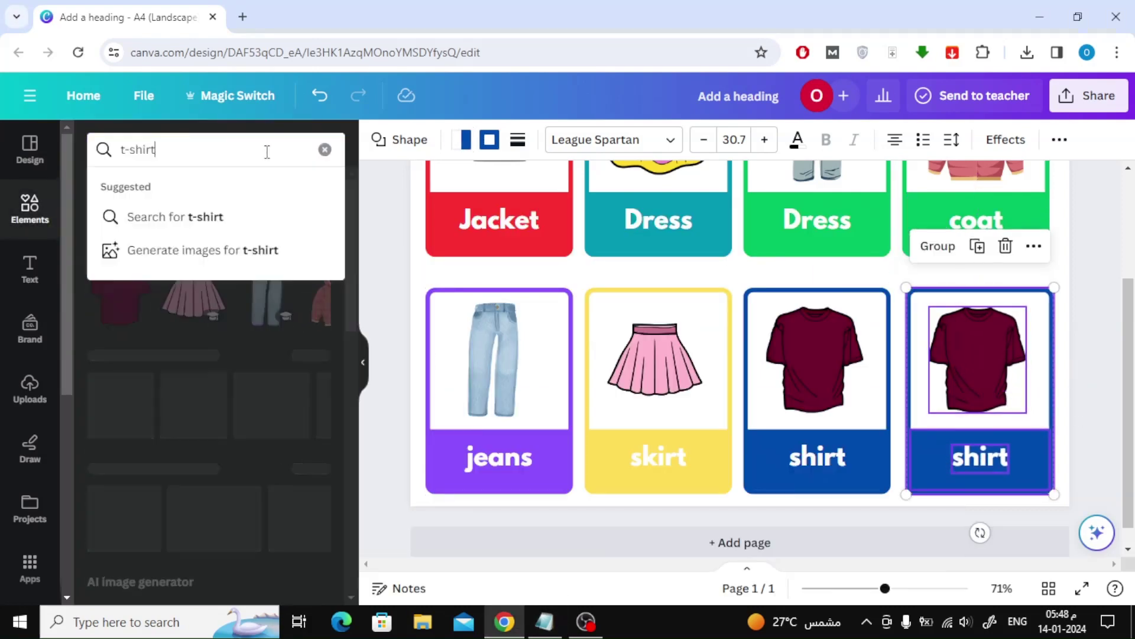
key("Return")
Step: Replace the fourth card's maroon shirt with the red T-shirt from the graphics results, shrunk to fit the white area
left_click(973, 375)
key("Delete")
left_click(148, 189)
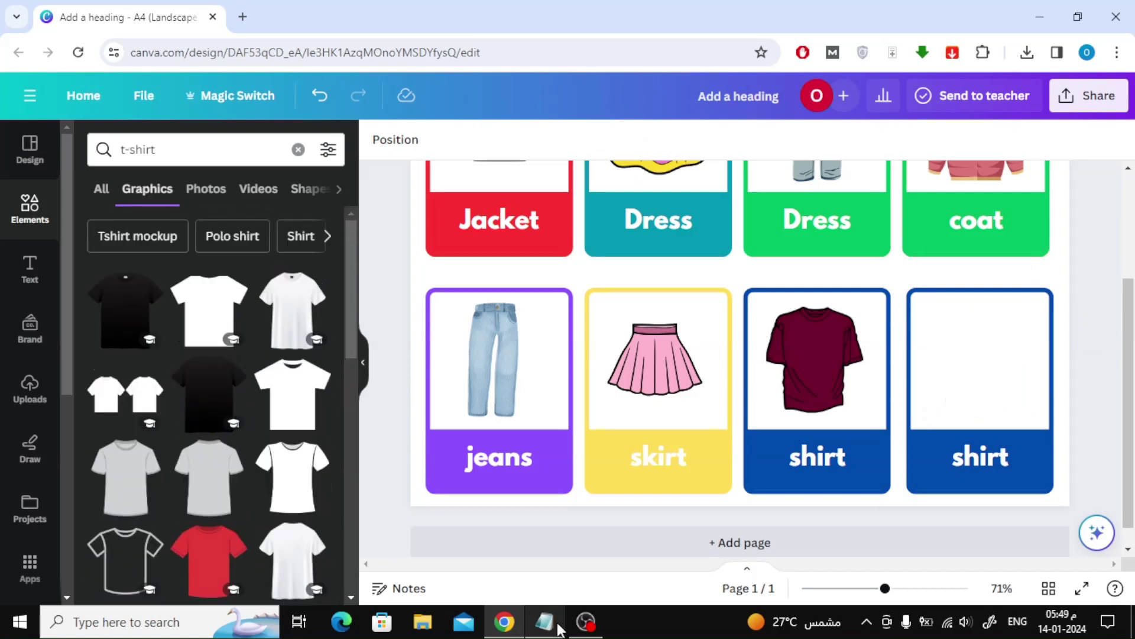
scroll(238, 378, "down", 3)
left_click(216, 388)
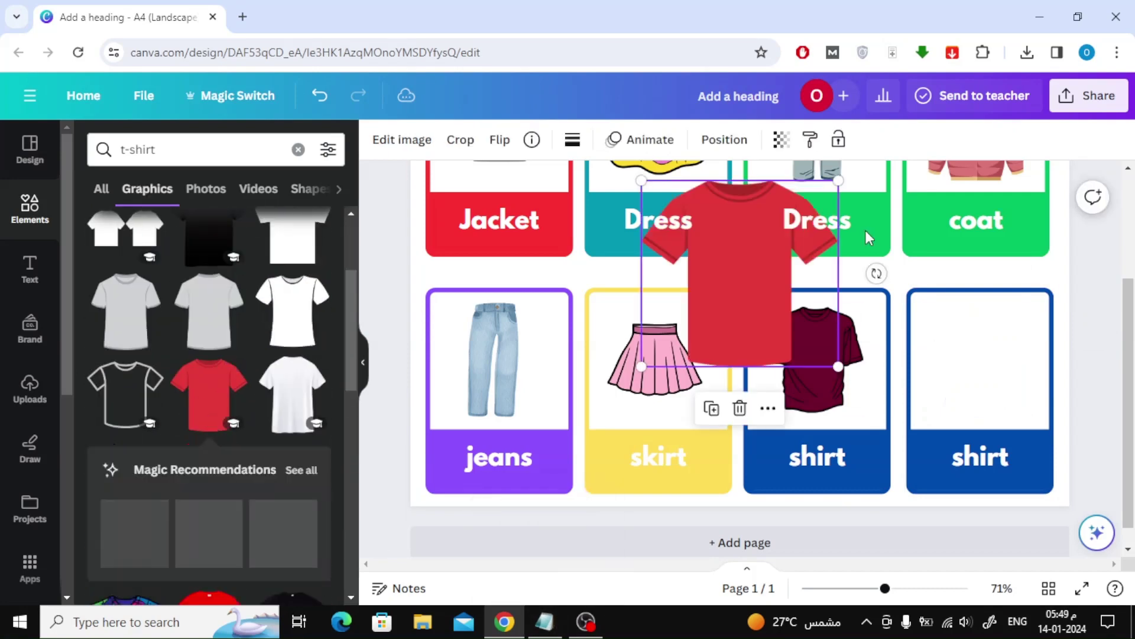
left_click_drag(647, 168, 755, 261)
left_click_drag(827, 299, 994, 345)
Step: Change the label of the fourth card in the second row to "t-shirt"
left_click(973, 453)
left_click(952, 457)
type("t-")
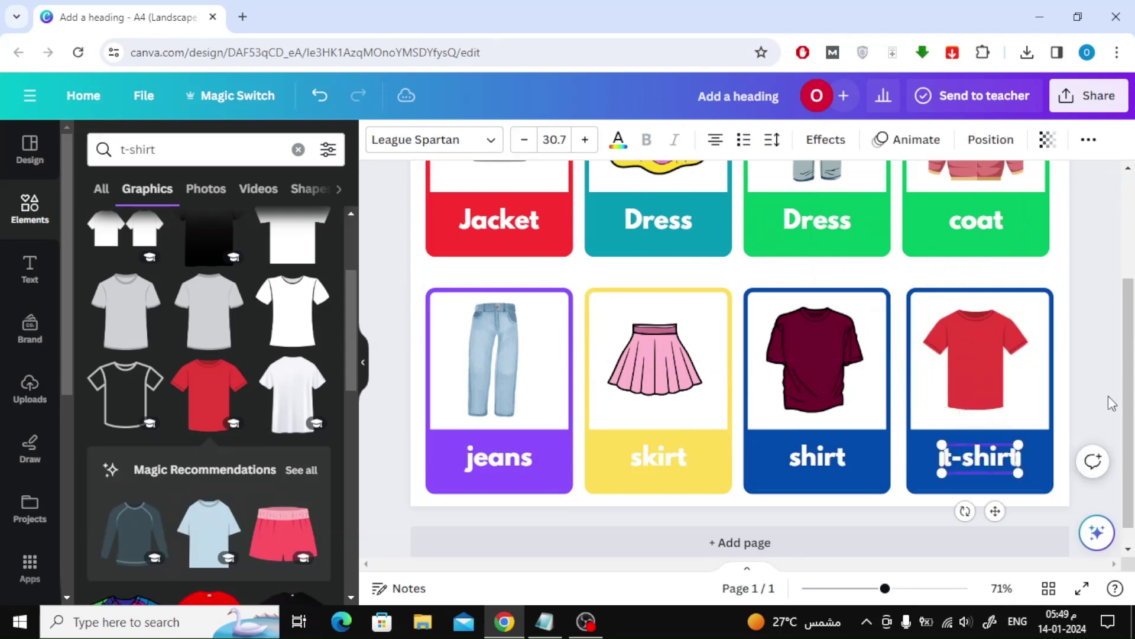
left_click(1110, 399)
Step: Recolour the t-shirt card's border and label background to orange
left_click(1042, 296)
left_click(489, 139)
scroll(224, 371, "down", 3)
scroll(224, 371, "up", 3)
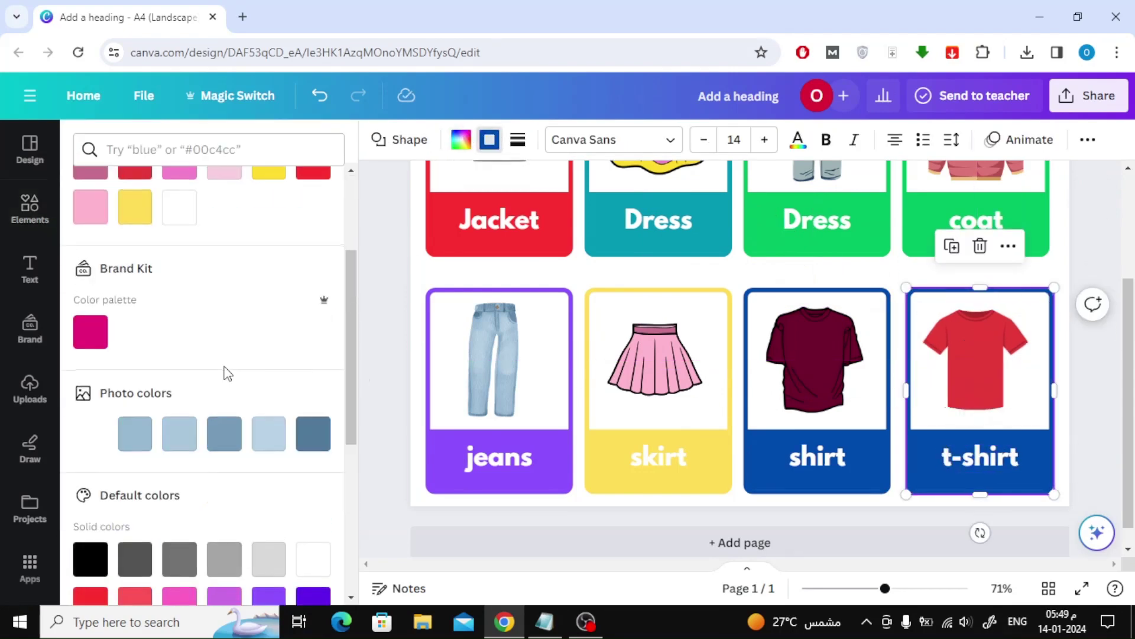
scroll(224, 370, "down", 5)
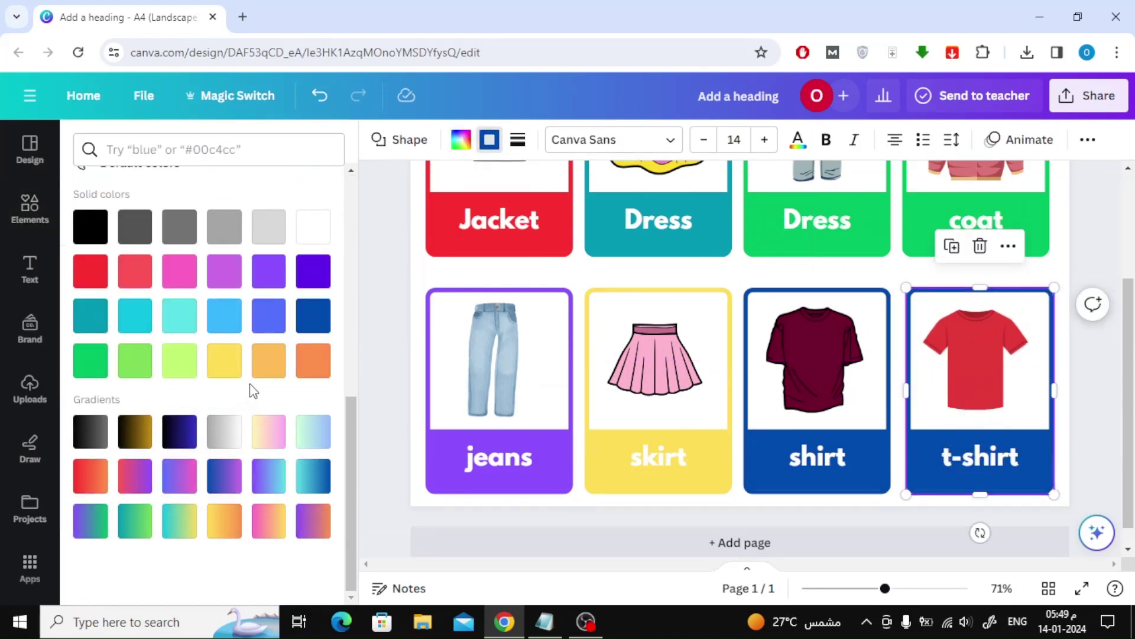
left_click(313, 361)
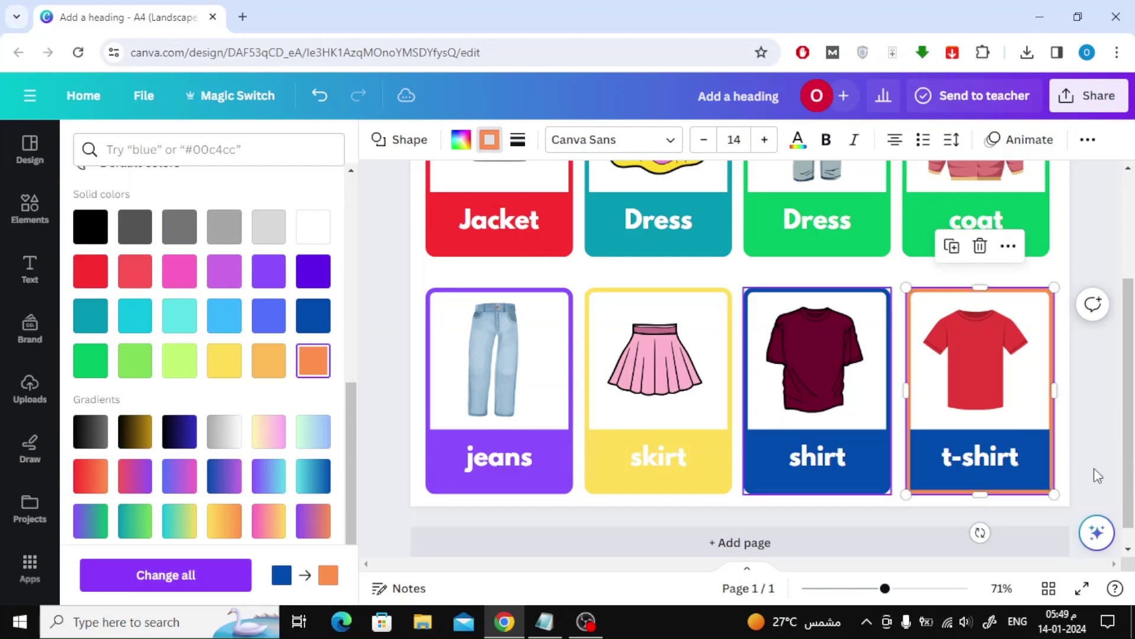
left_click(934, 473)
left_click(460, 140)
scroll(264, 385, "down", 5)
left_click(1093, 314)
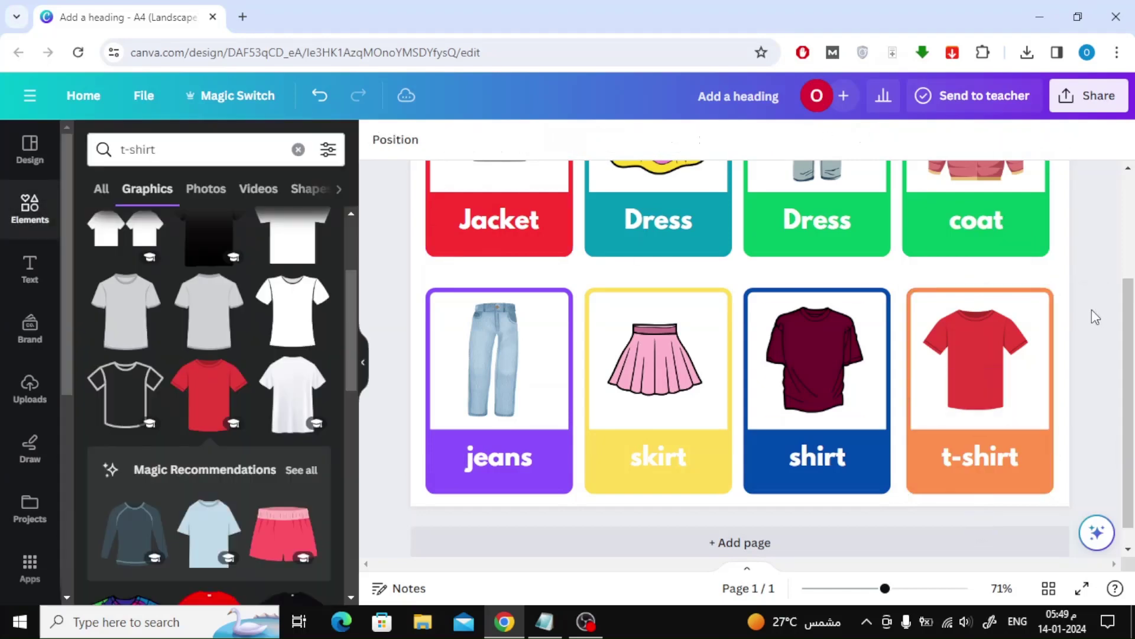
Step: Download the finished flashcard page as a PDF Print file and look through the resulting PDF
scroll(1048, 357, "up", 3)
left_click_drag(883, 590, 870, 589)
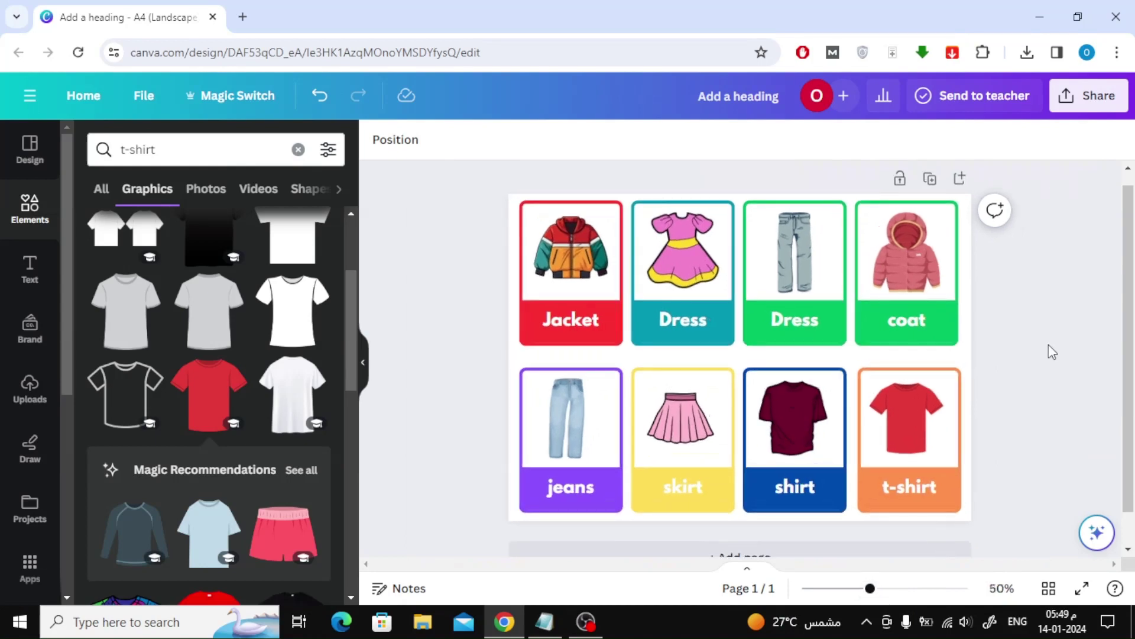
left_click(1089, 97)
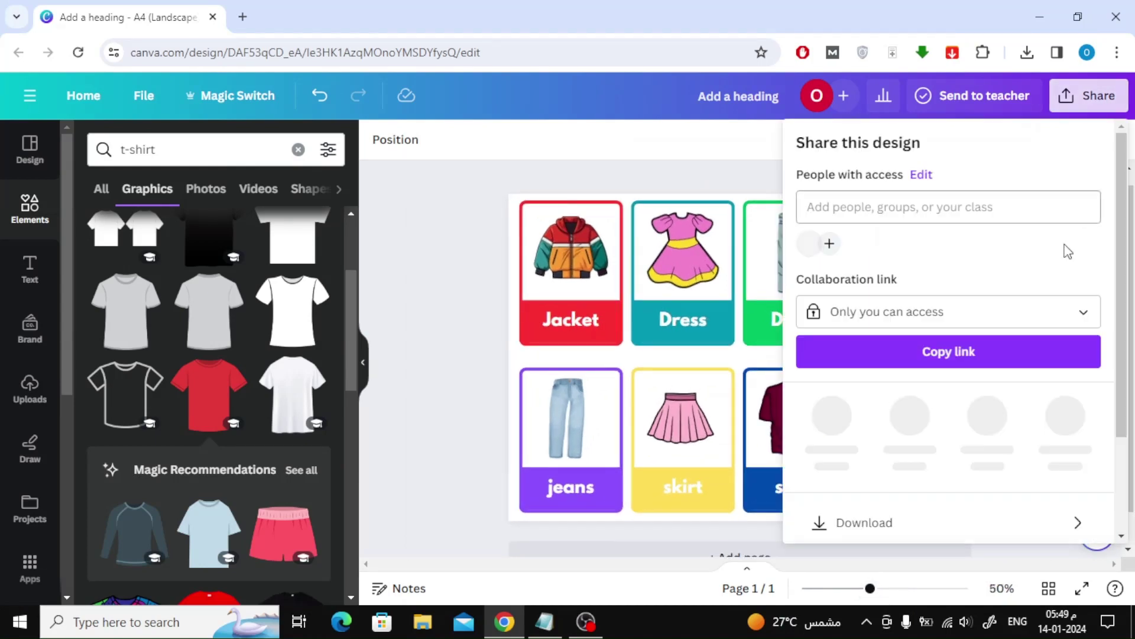
left_click(918, 507)
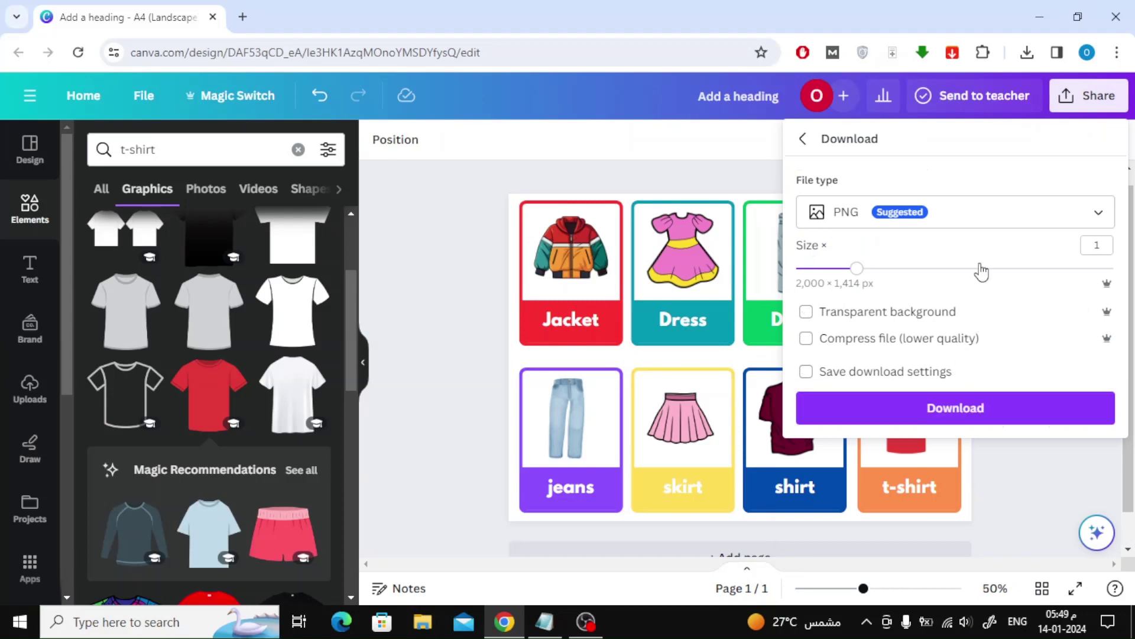
left_click(978, 217)
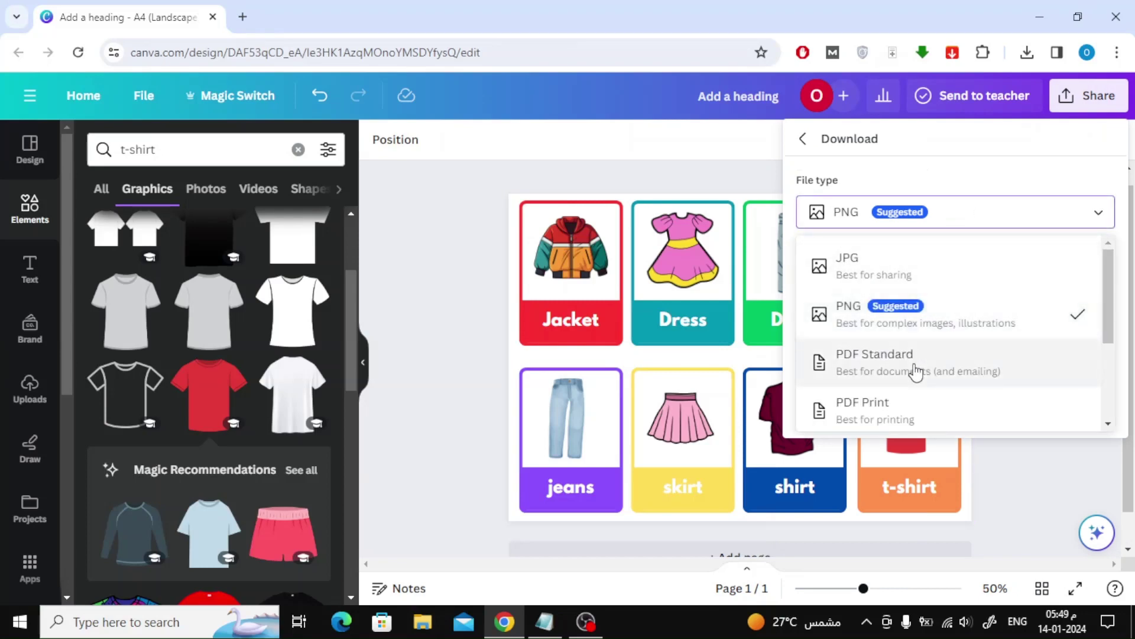
left_click(906, 409)
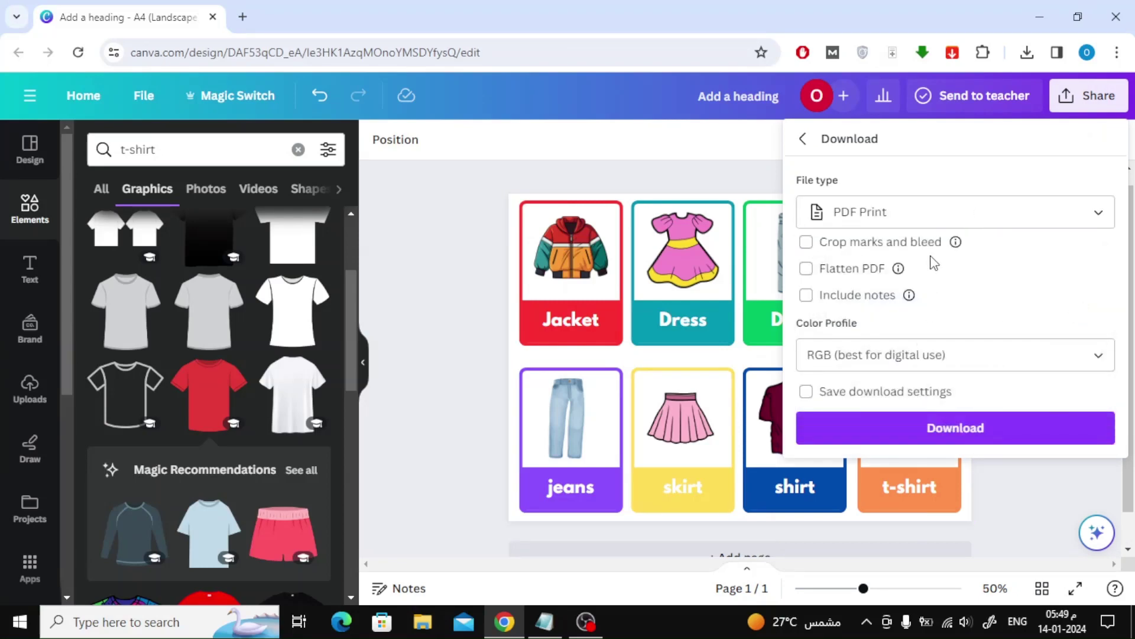
left_click(973, 357)
left_click(977, 357)
left_click(1006, 436)
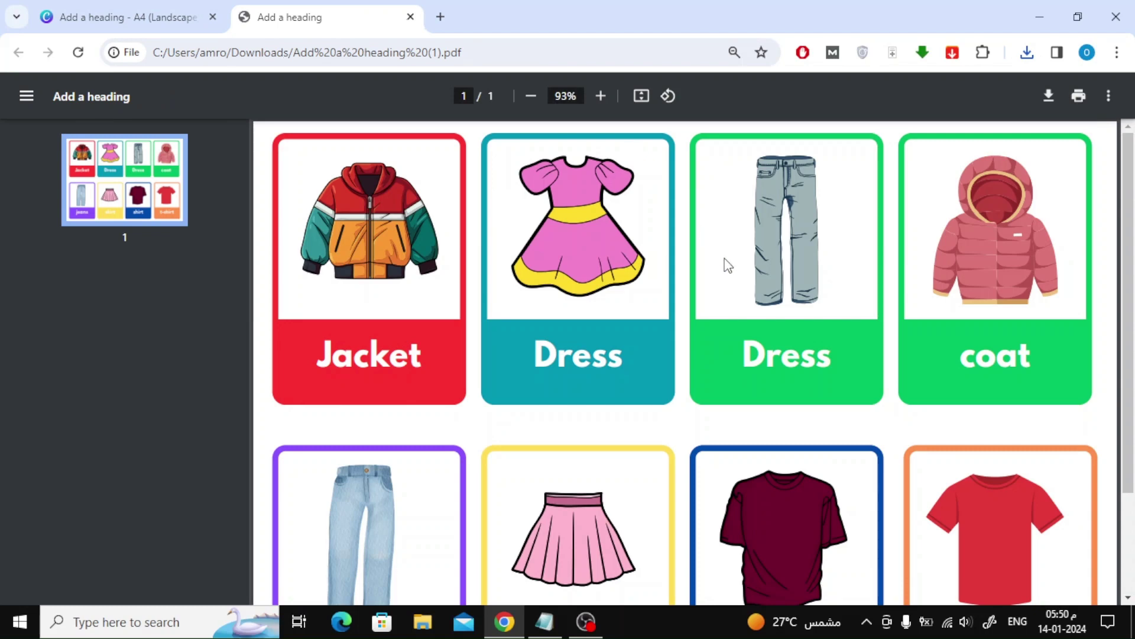
scroll(727, 265, "down", 2)
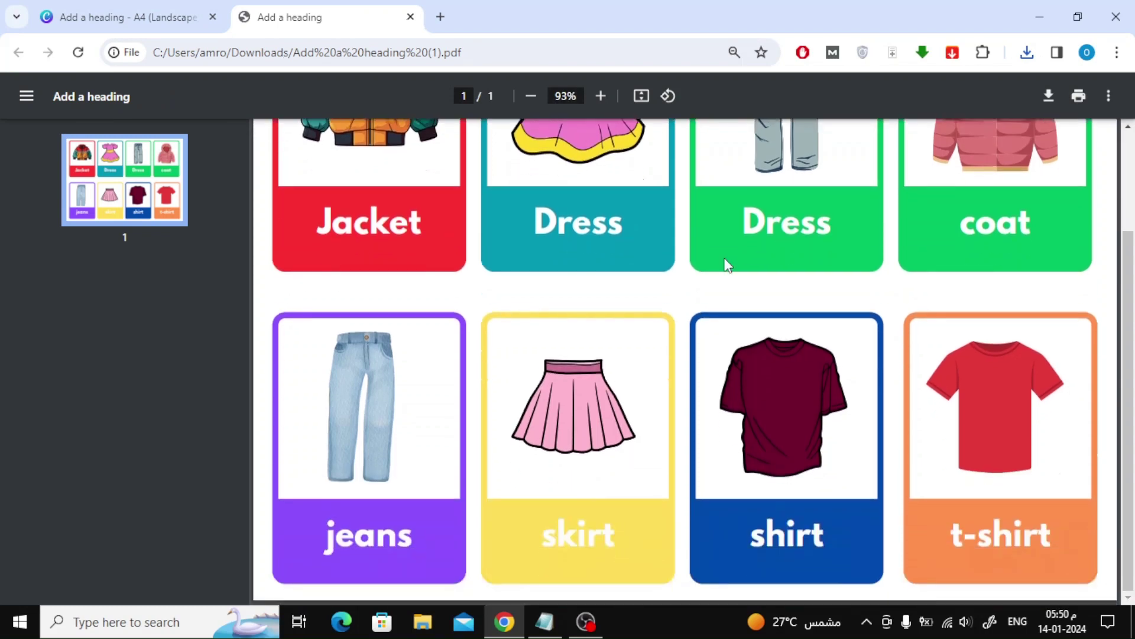
scroll(728, 265, "up", 2)
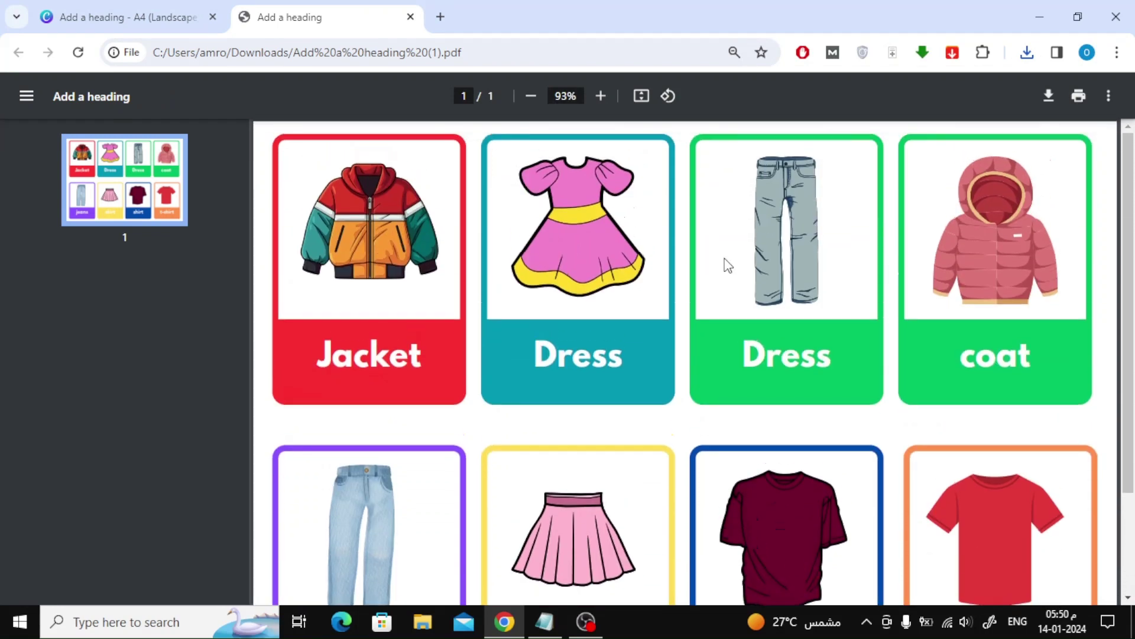